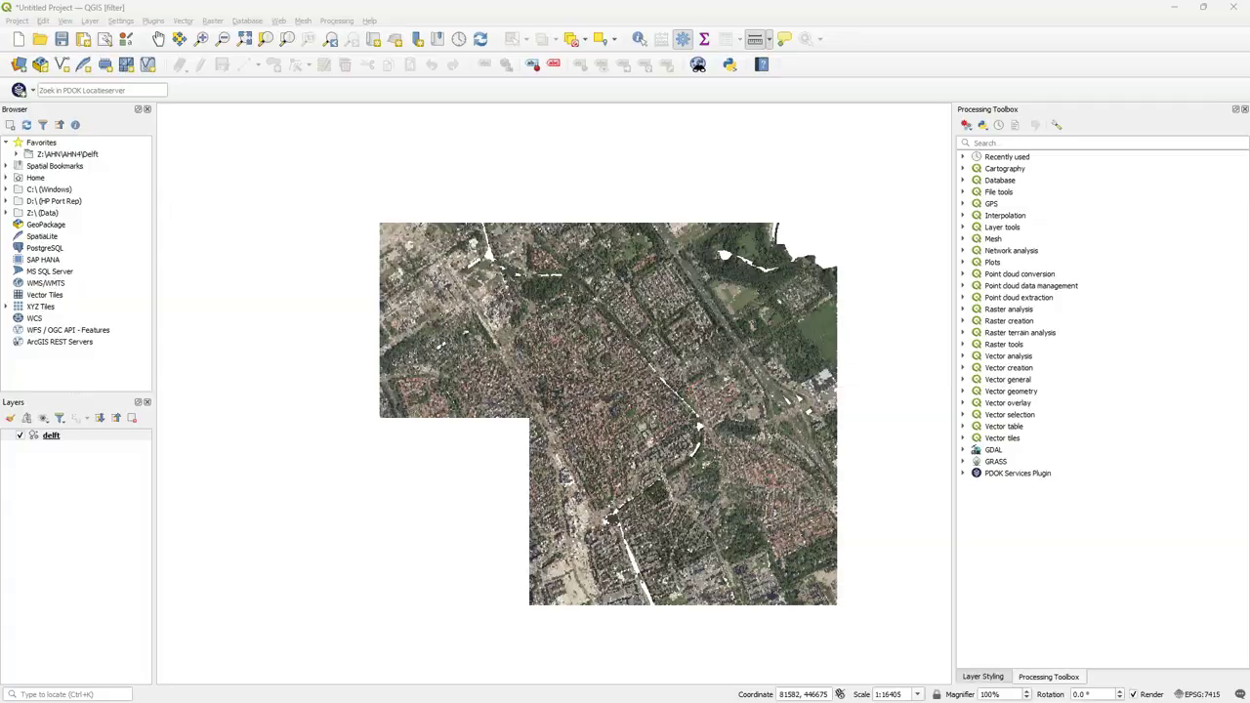
Expand the Point cloud data management group in the Processing Toolbox.
left_click(963, 285)
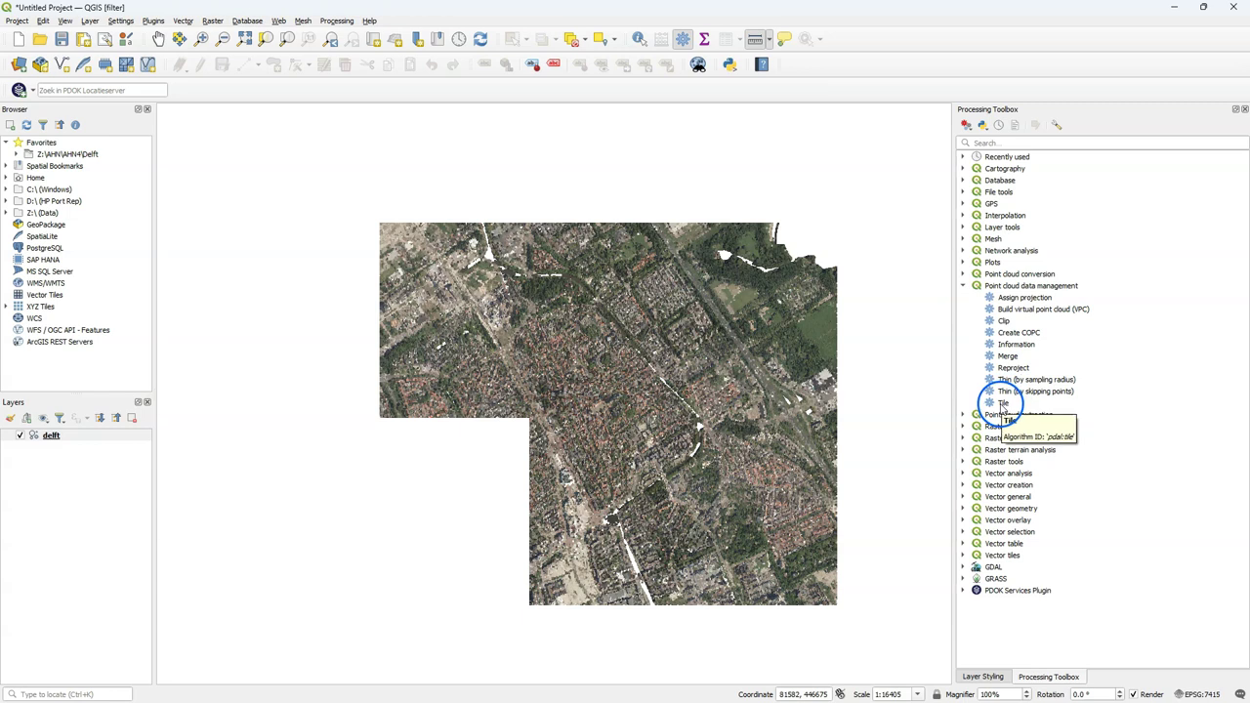
Open the Tile tool with delft [EPSG:7415] as the input layer and a 500 tile length.
double_click(1002, 404)
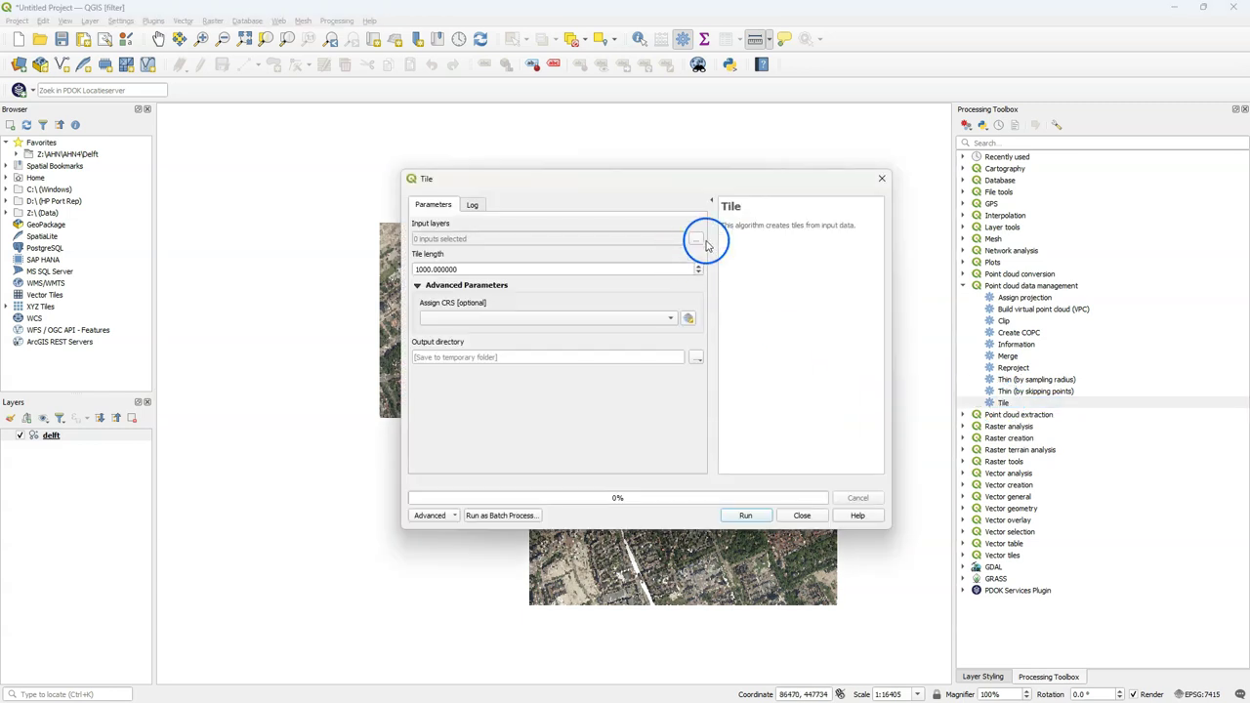
left_click(696, 239)
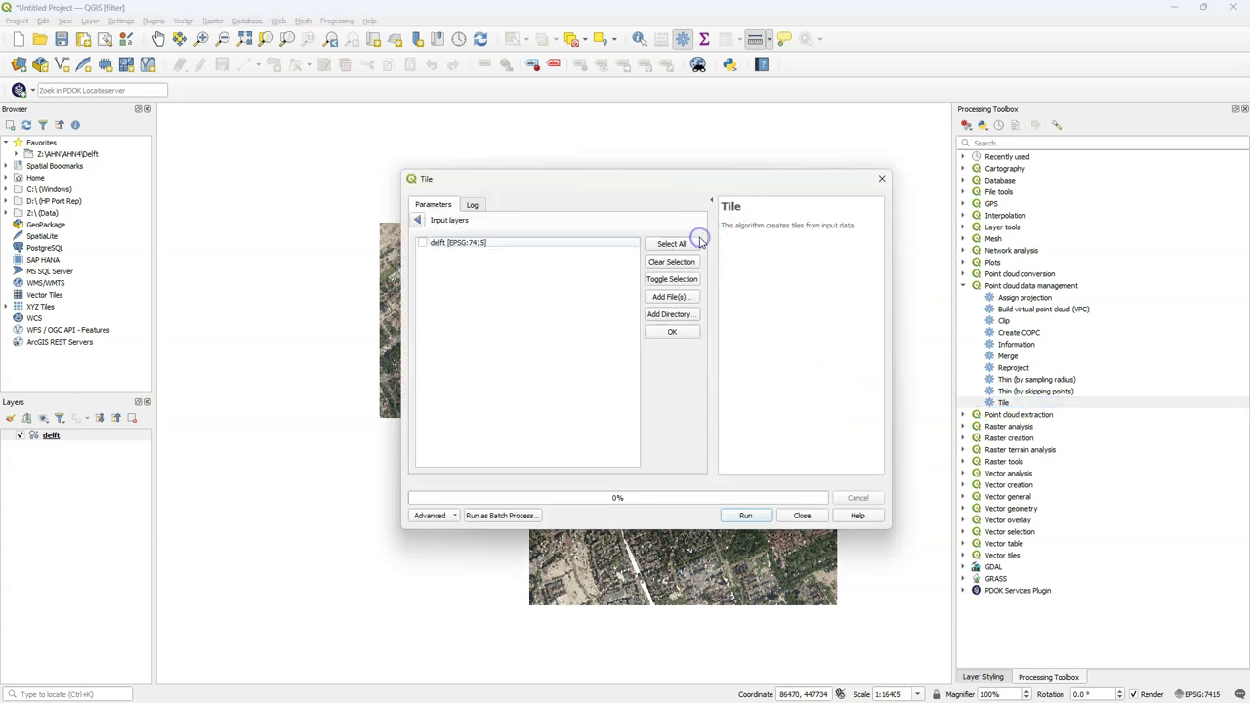
left_click(423, 243)
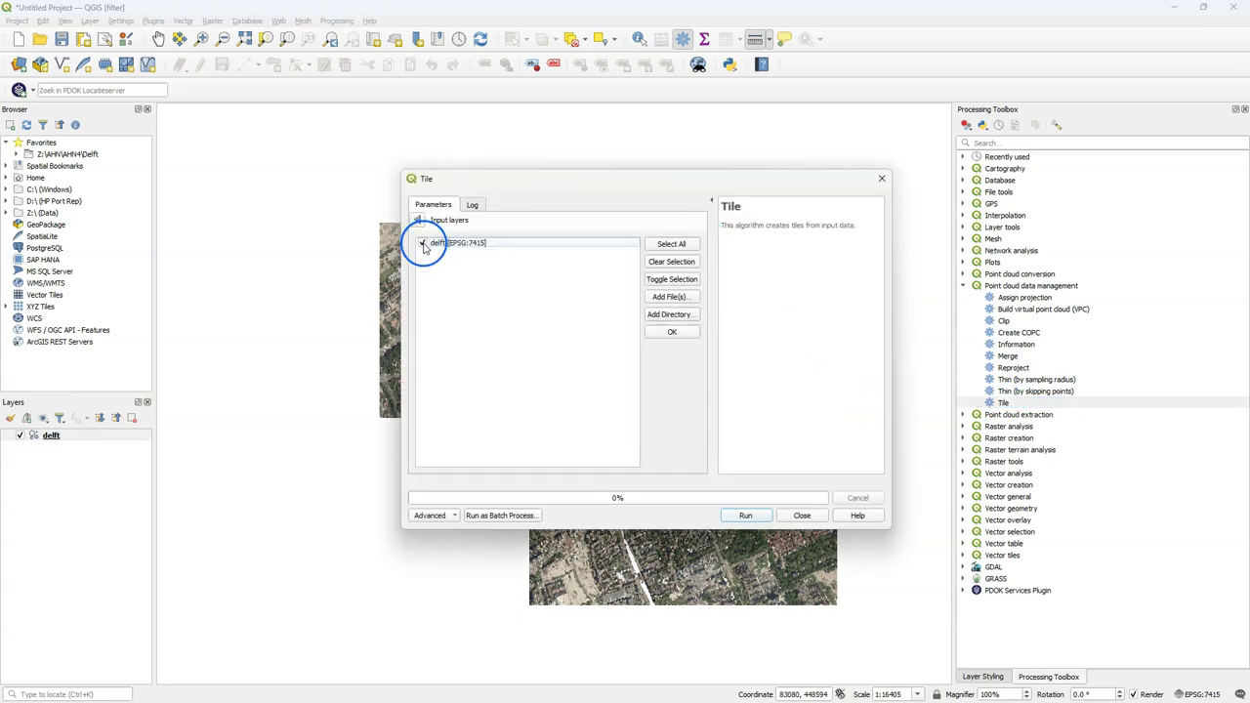
left_click(686, 335)
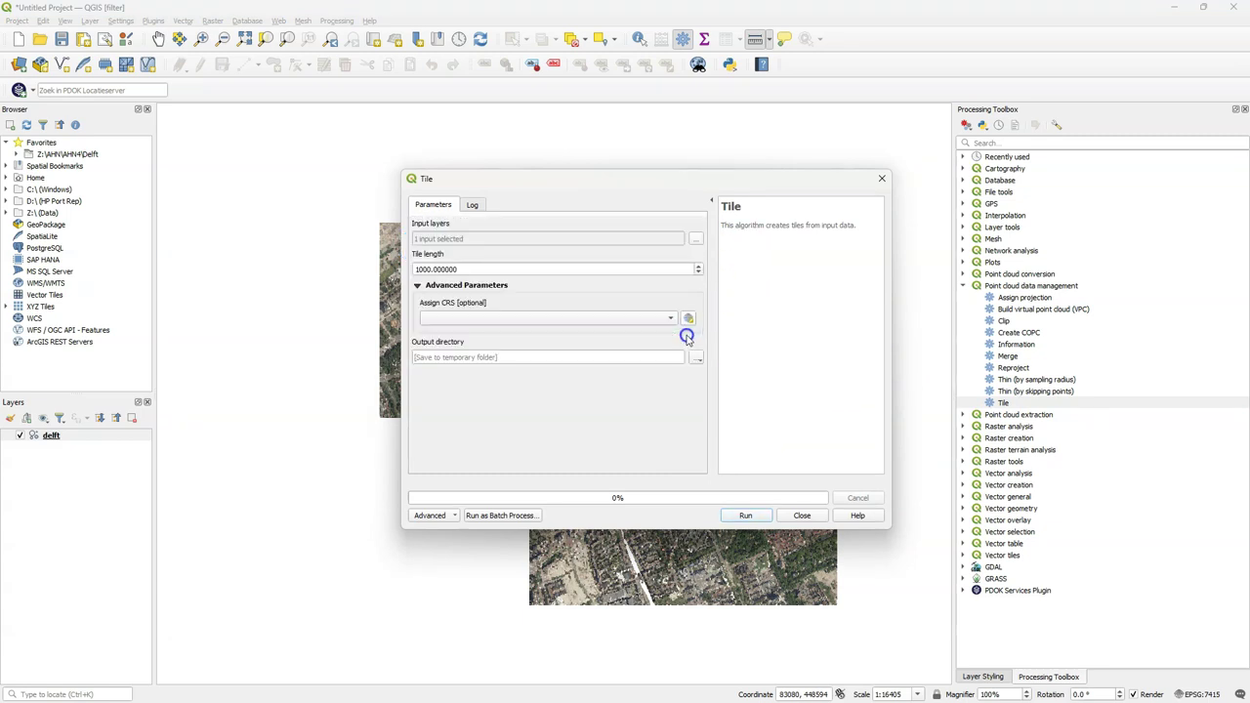
left_click_drag(467, 271, 317, 258)
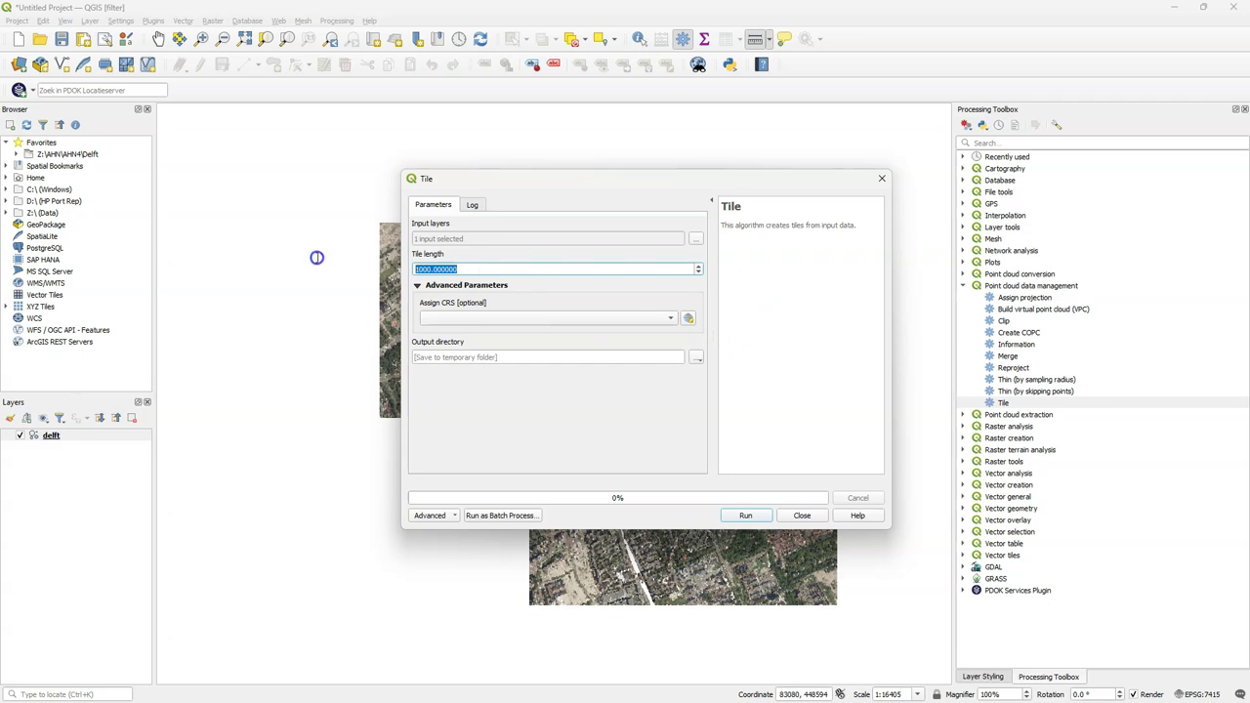
type("50")
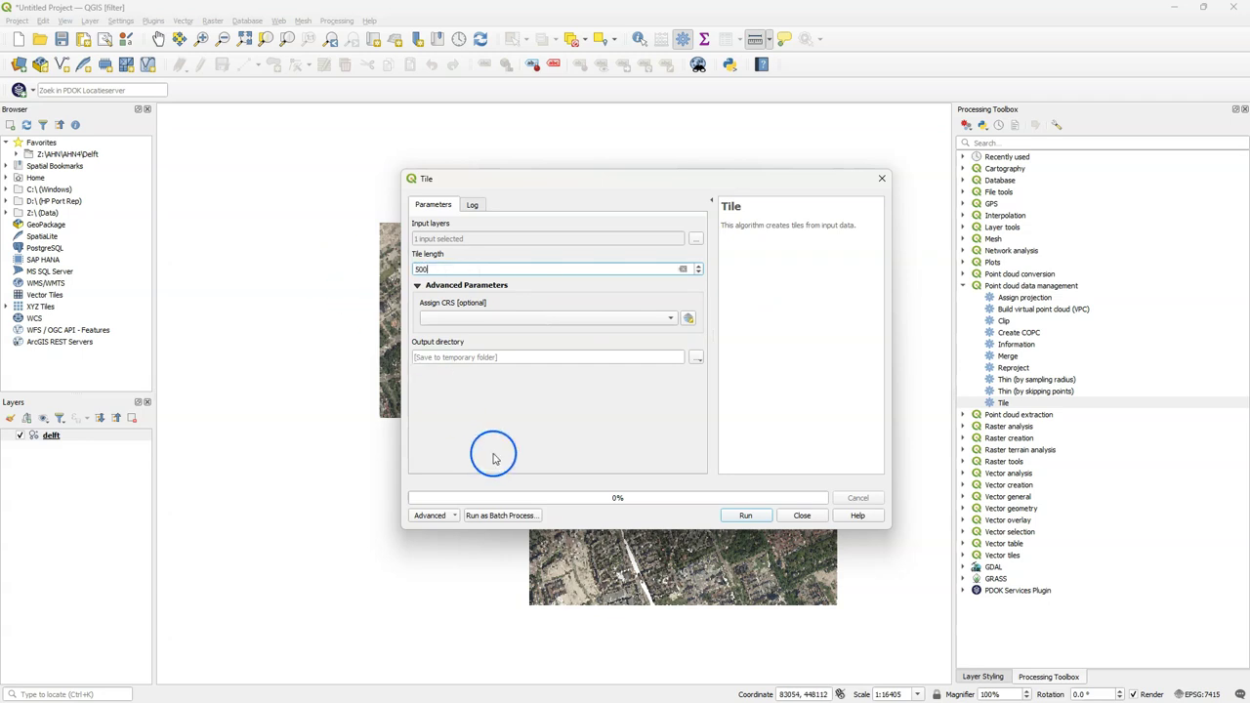
type("0")
left_click(497, 445)
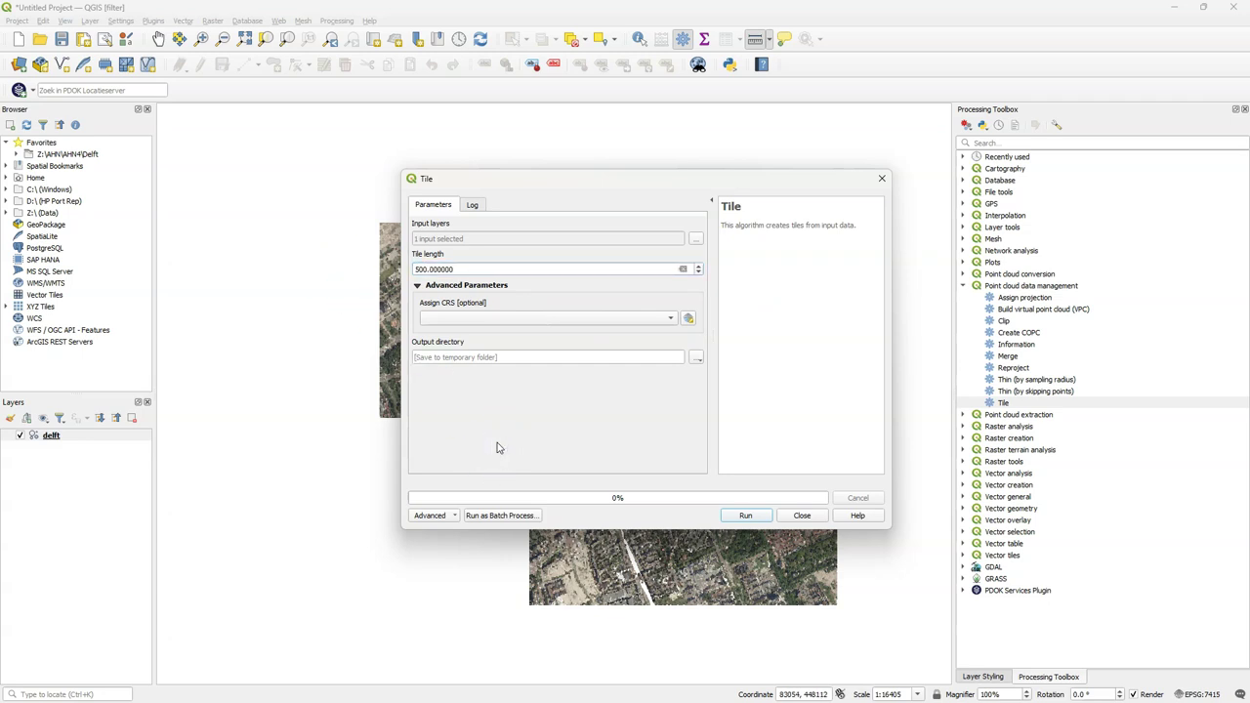
Set the Tile output directory to a newly created 'tiles' folder inside Delft.
left_click(698, 361)
left_click(719, 387)
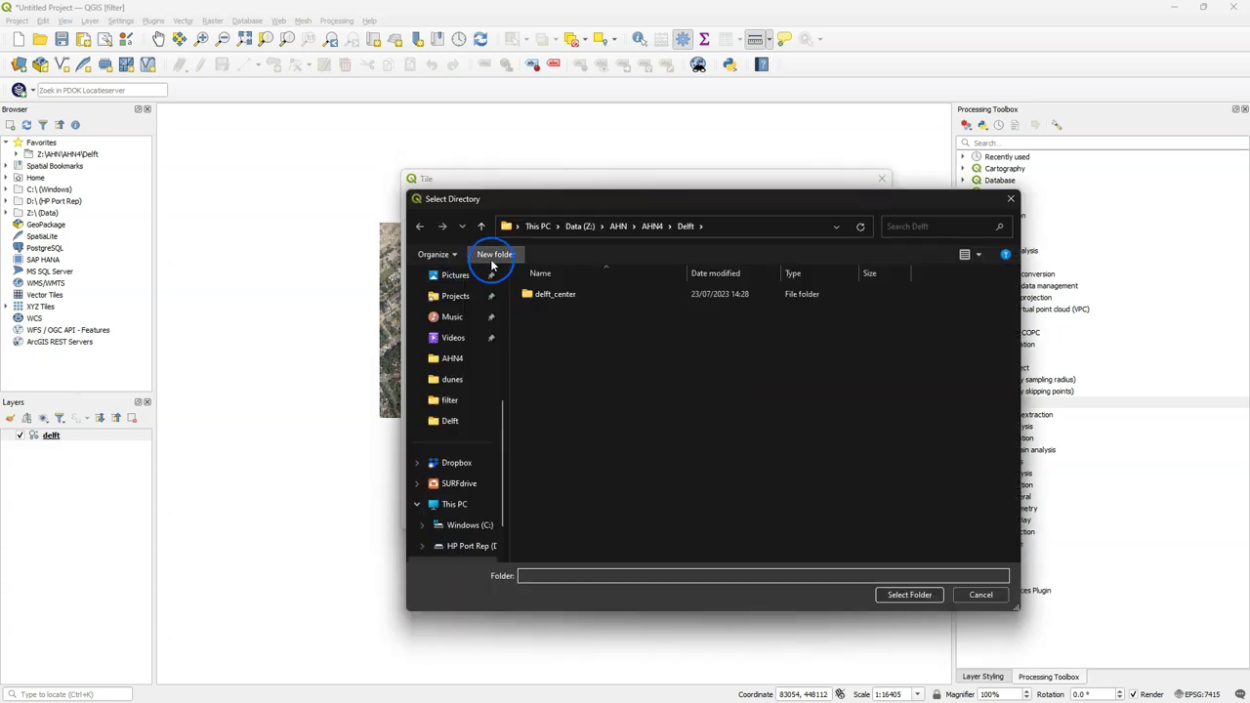
left_click(493, 255)
type("til")
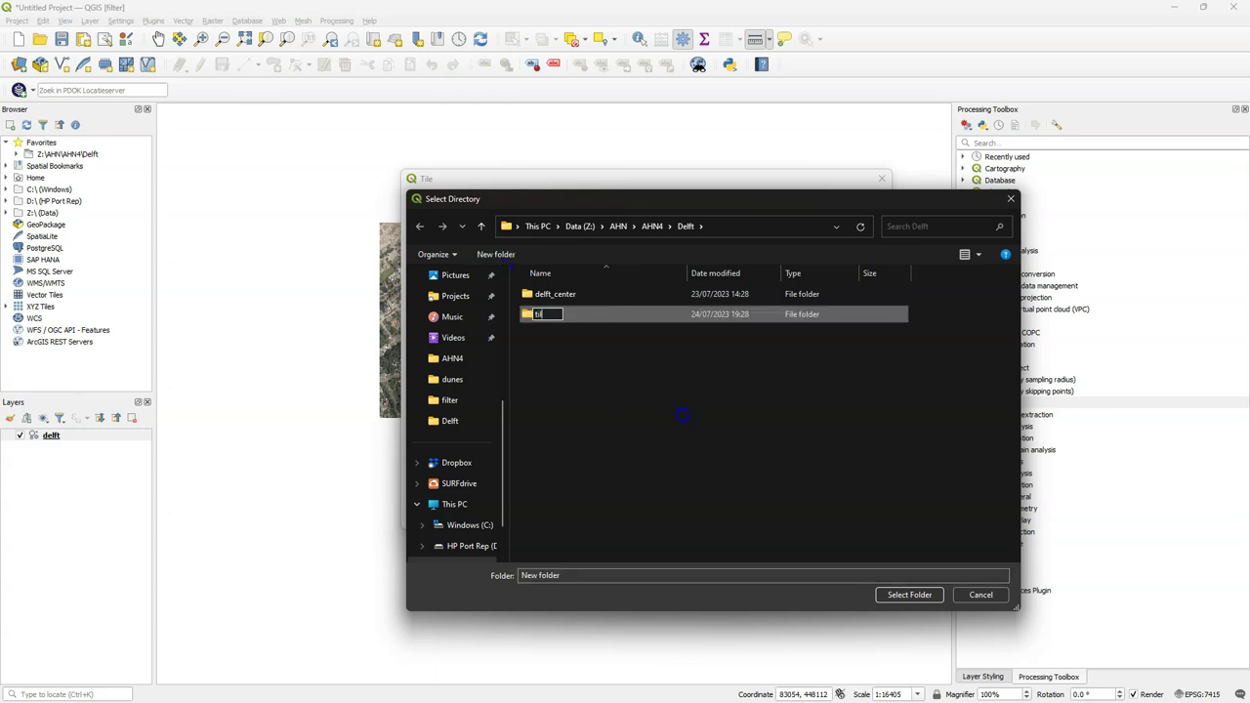
type("es")
key("Return")
left_click(558, 330)
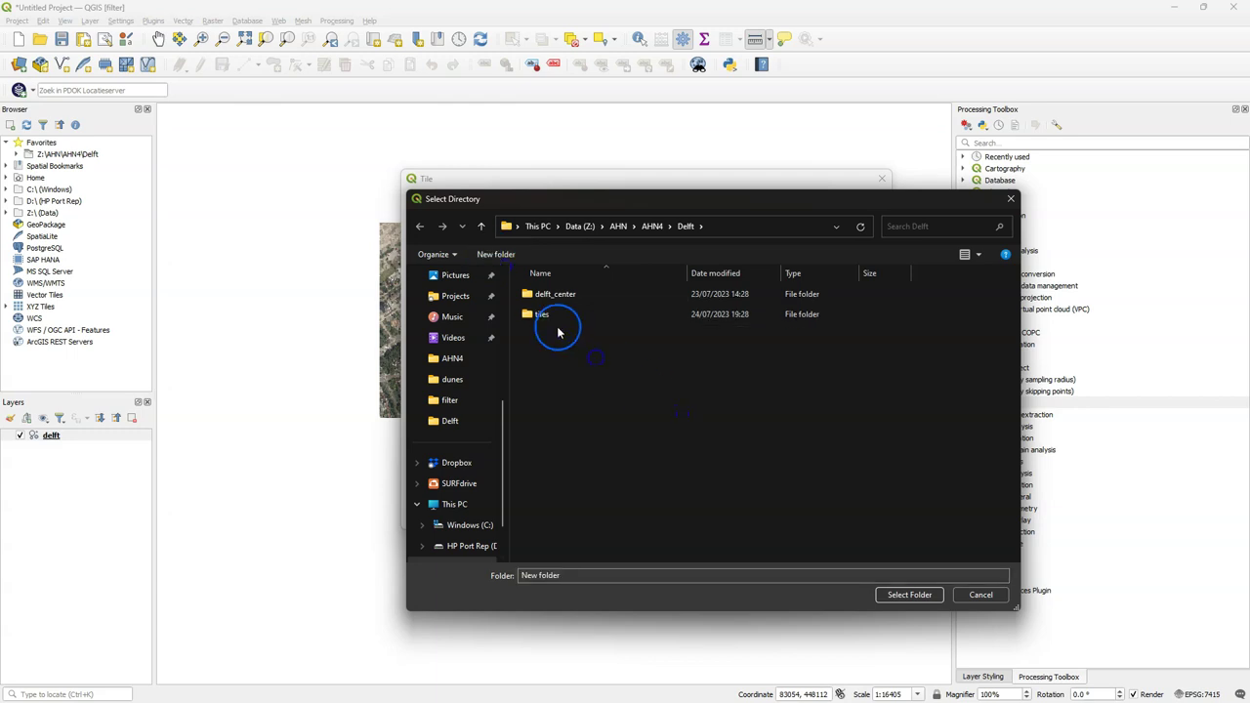
left_click(544, 315)
double_click(544, 315)
left_click(908, 595)
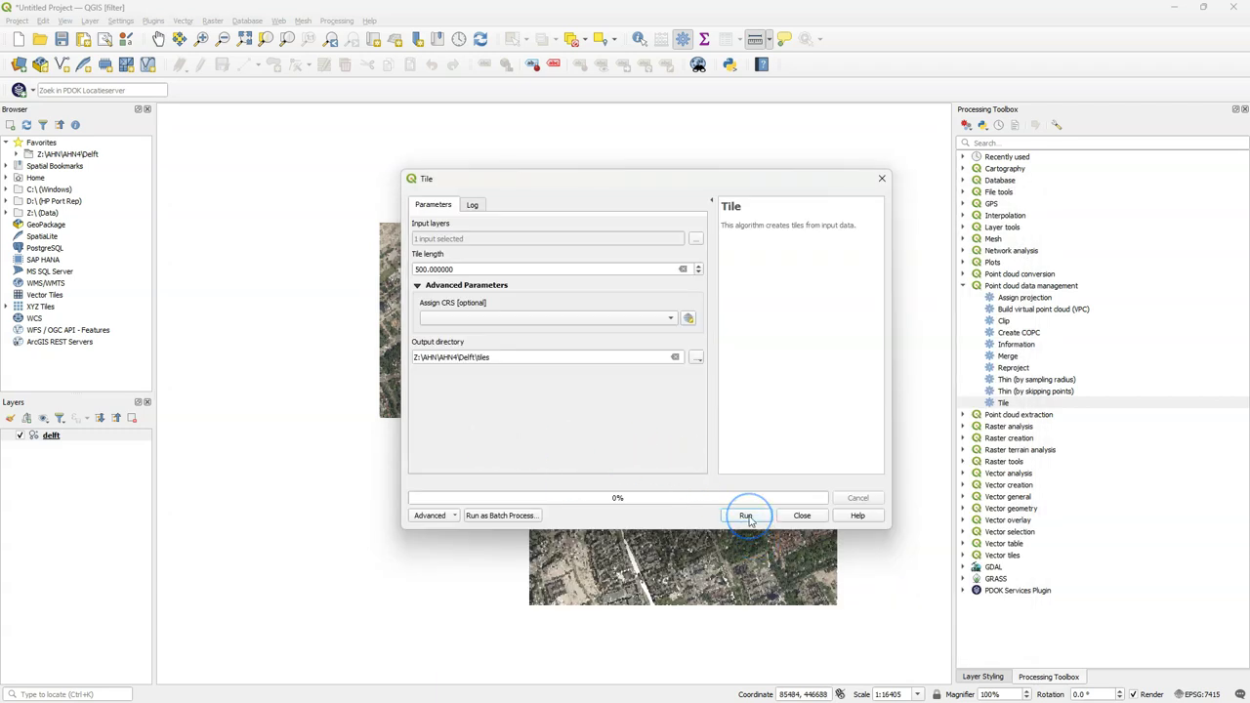
Set the temporary folder to a new Z:\AHN\AHN4\Delft\temp folder and run the 500 m tiling.
left_click(431, 516)
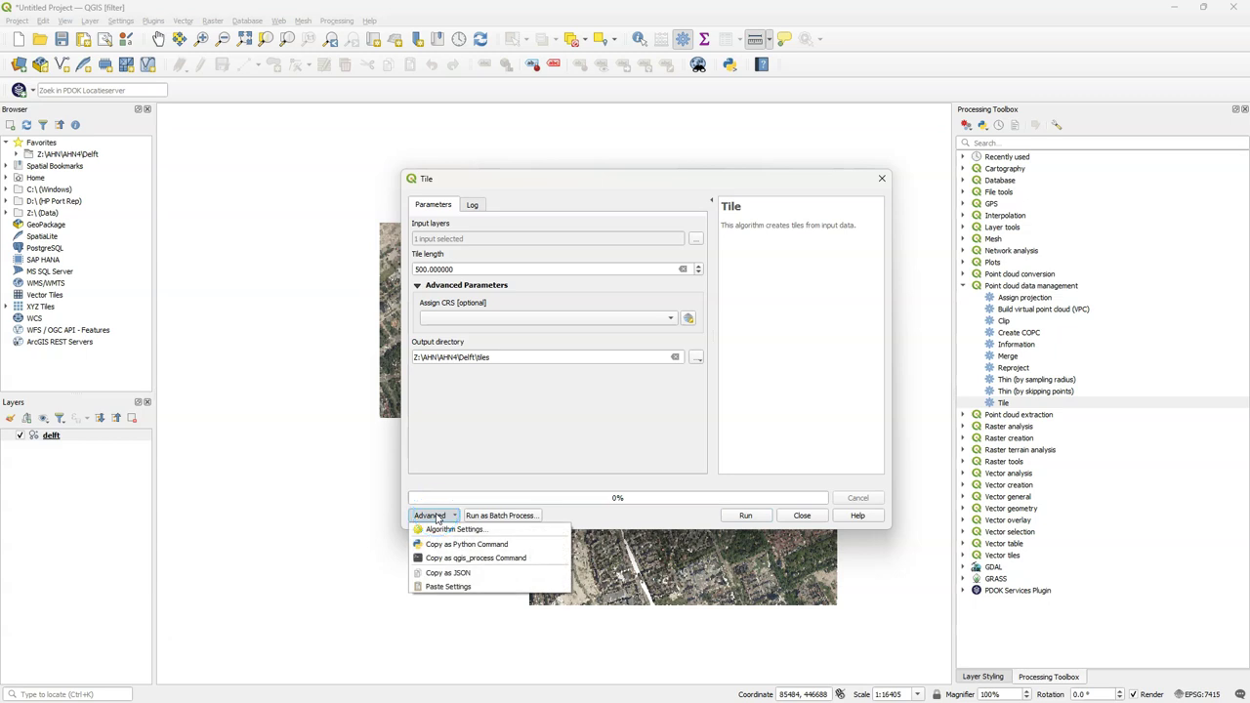
left_click(435, 530)
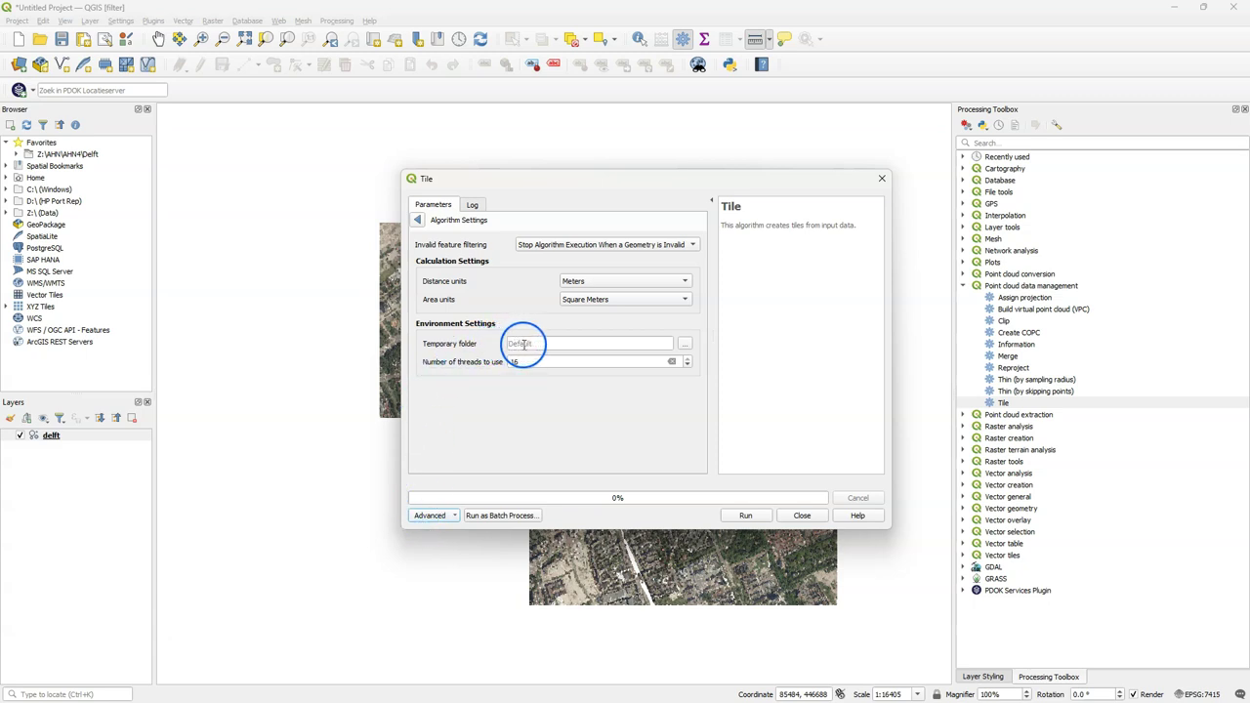
left_click(684, 347)
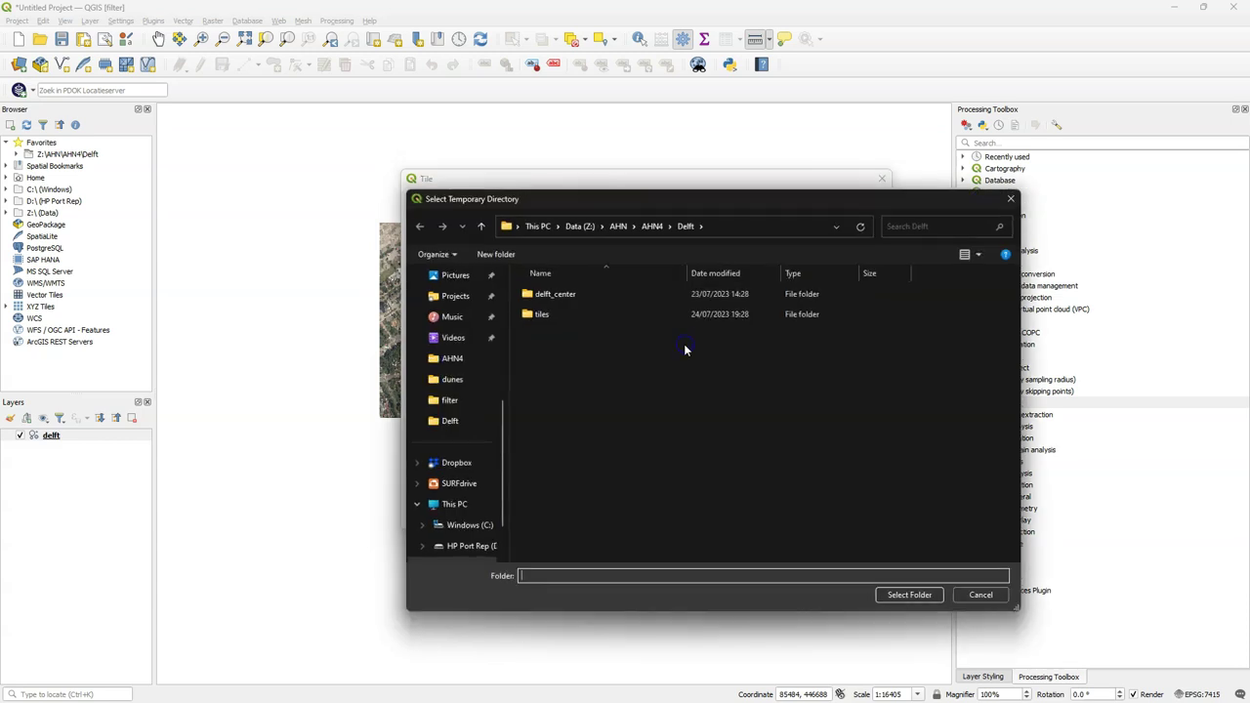
left_click(494, 254)
type("temp")
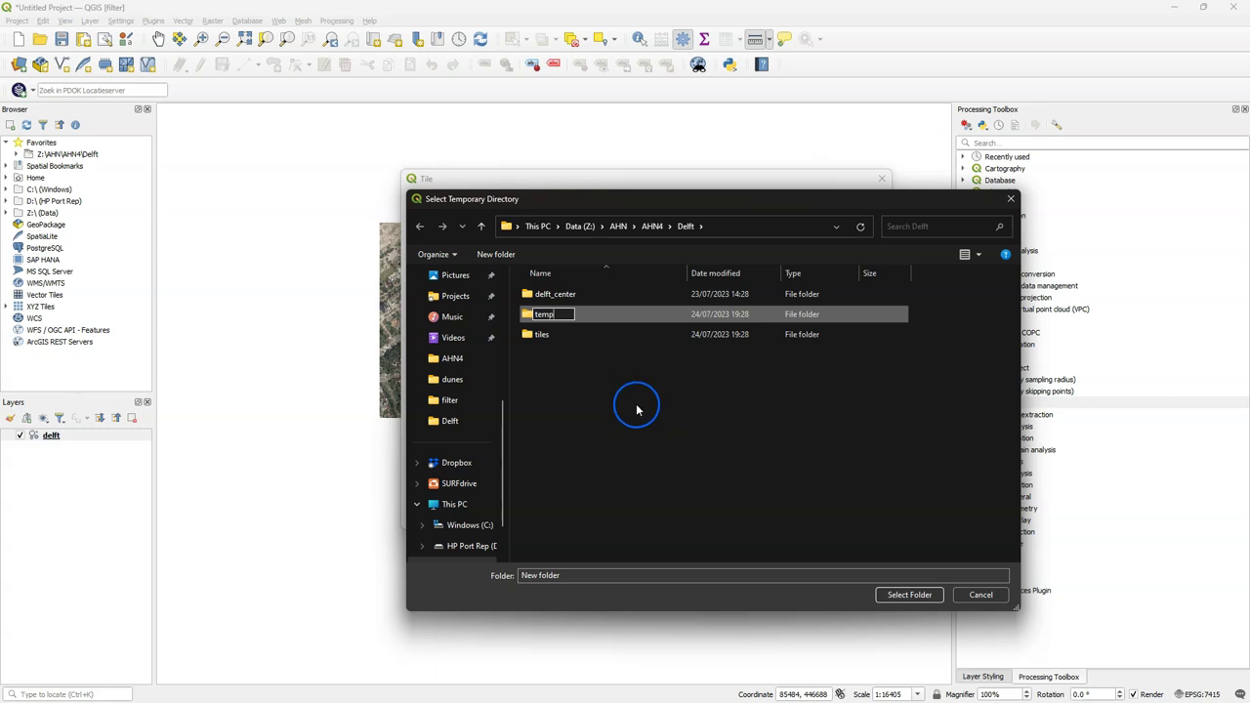
key("Return")
double_click(560, 314)
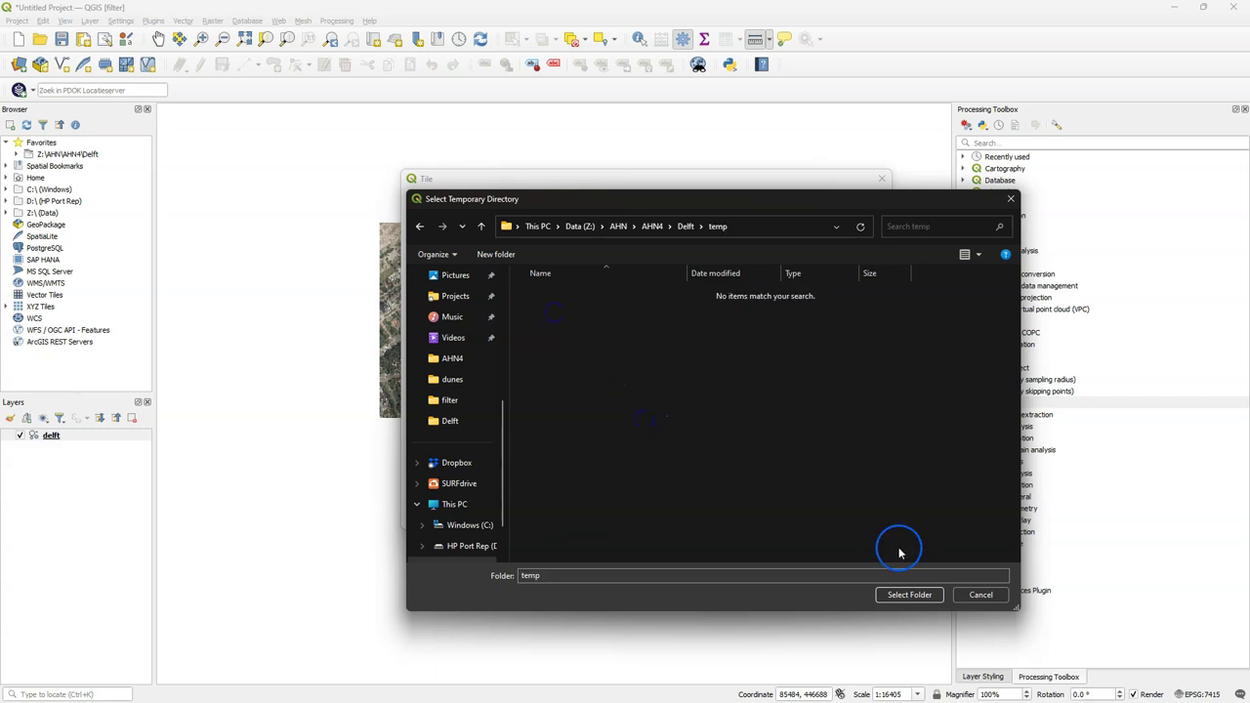
left_click(908, 595)
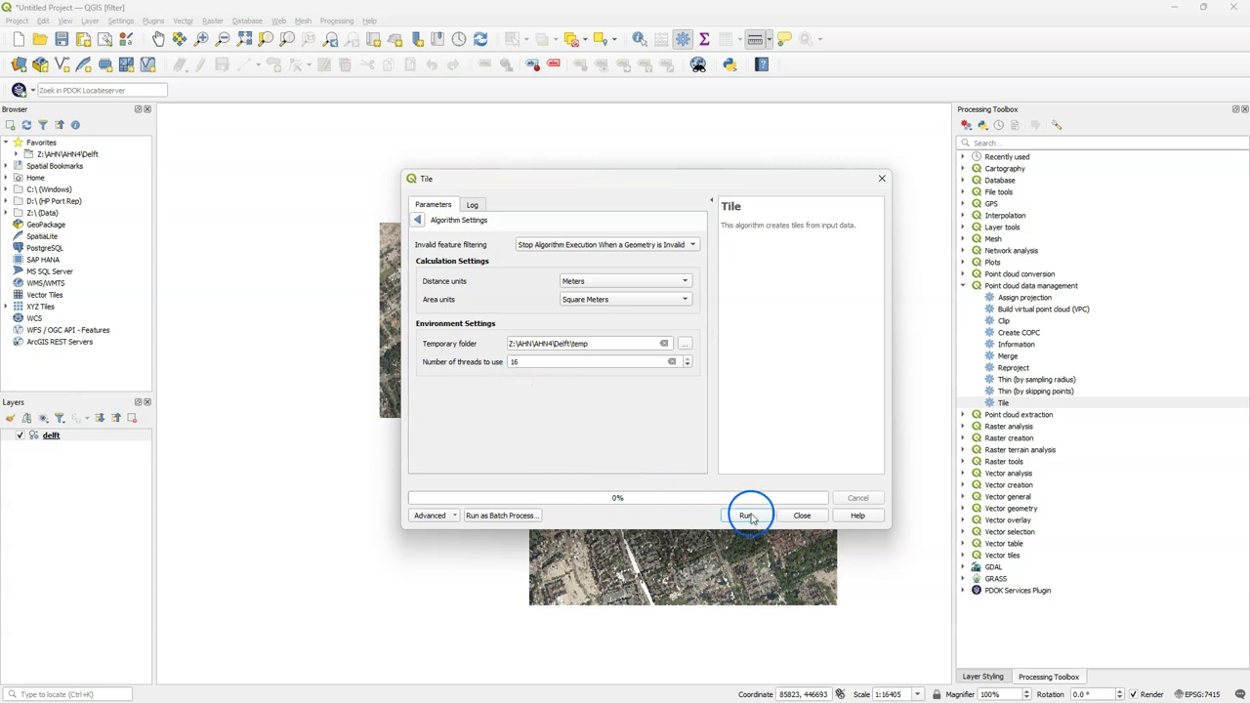
left_click(418, 220)
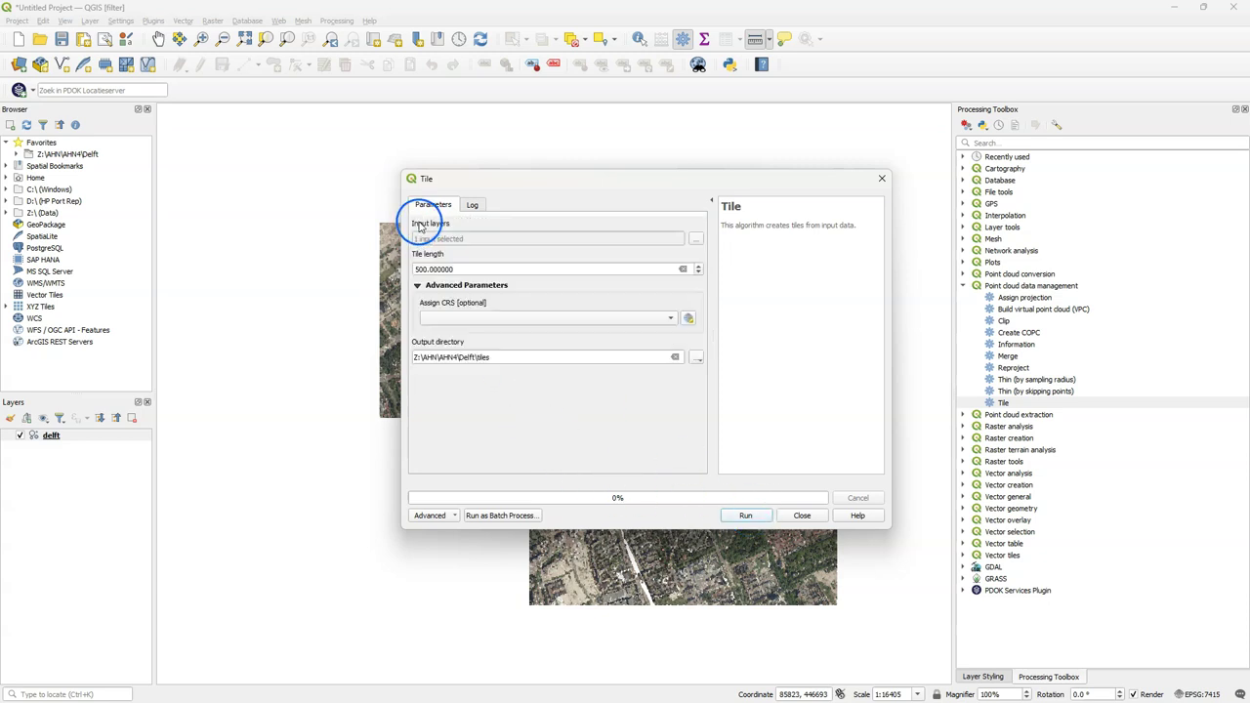
left_click(747, 515)
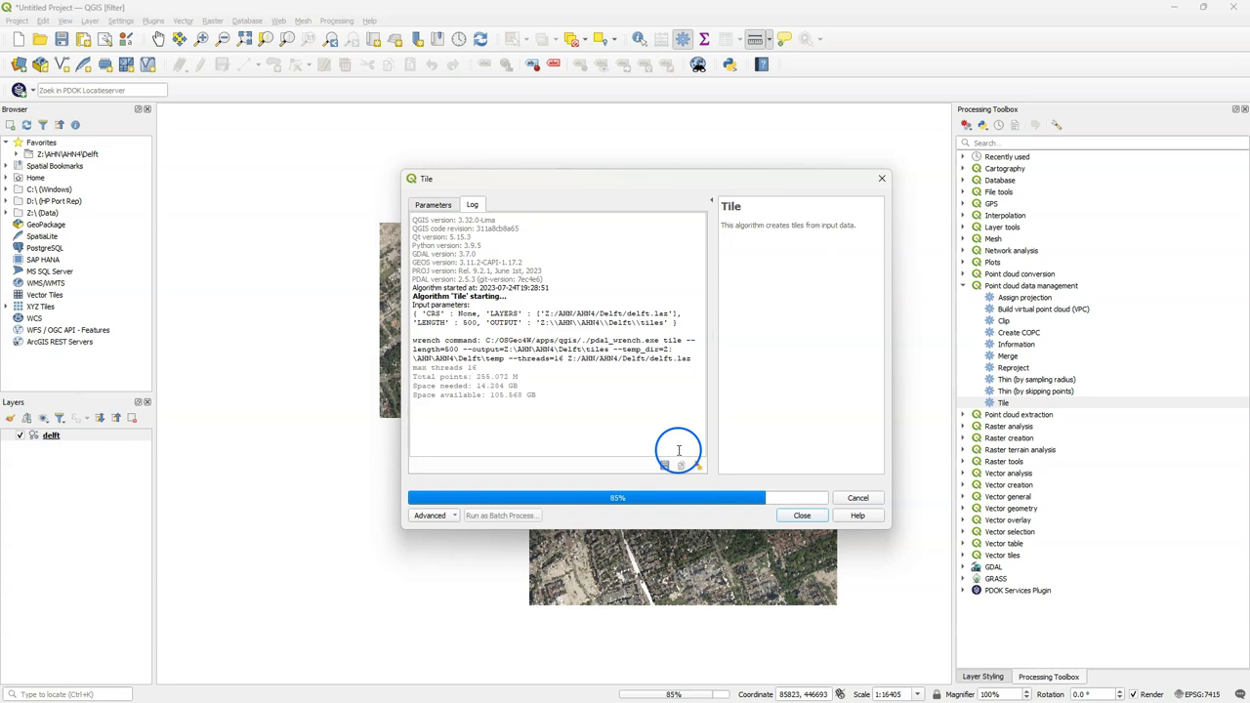
In the Browser, expand Delft\tiles and select tiles 0-2.las through 6-4.las.
left_click(18, 154)
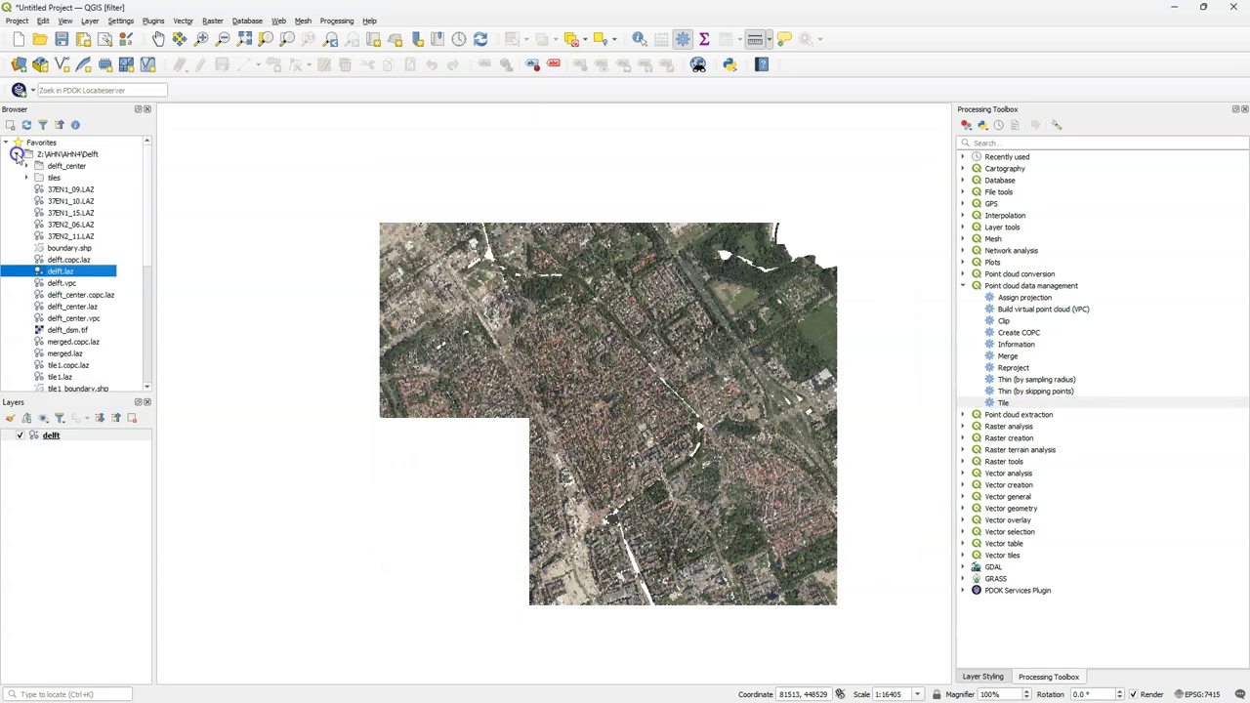
left_click(26, 179)
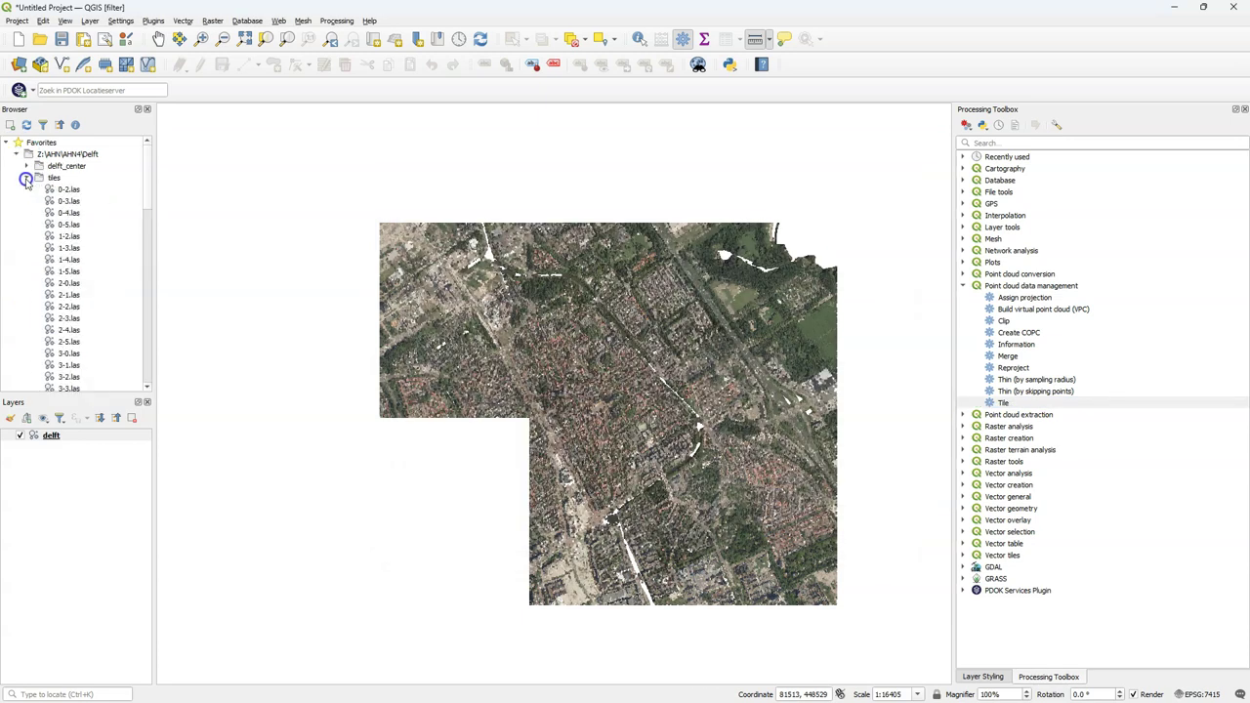
left_click(76, 223)
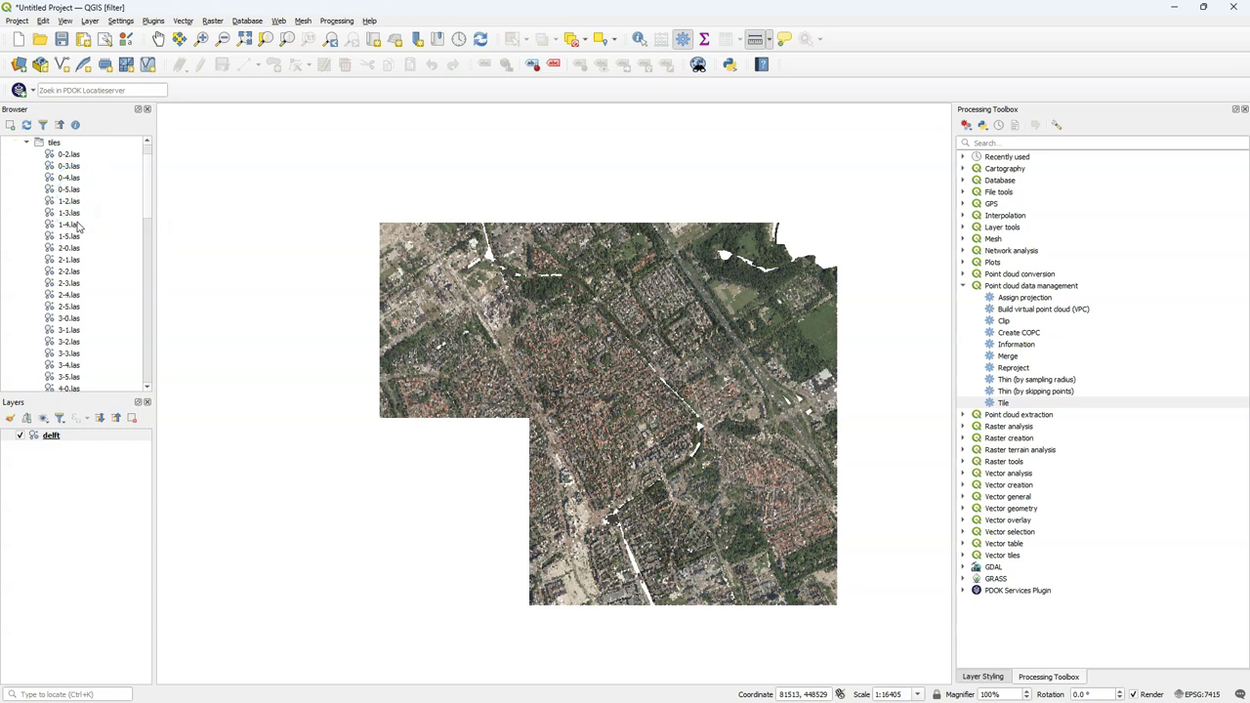
scroll(78, 226, "down", 10)
scroll(70, 231, "up", 6)
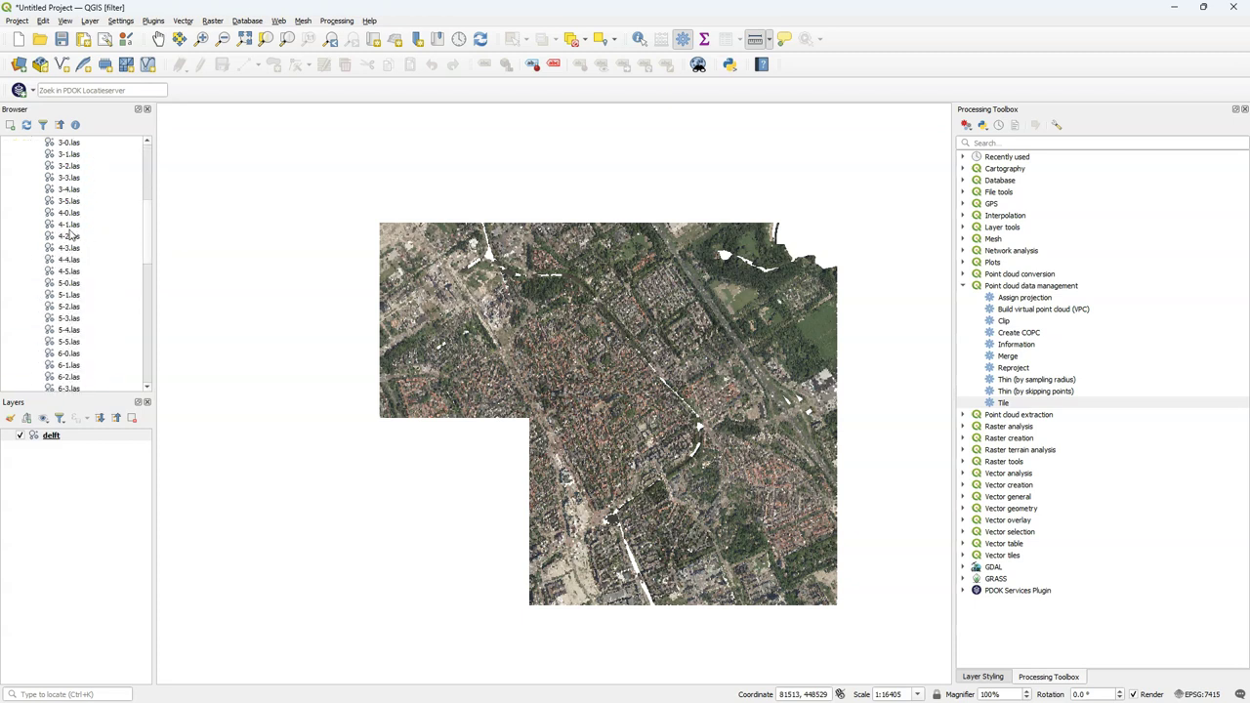
scroll(68, 241, "up", 8)
left_click(75, 172)
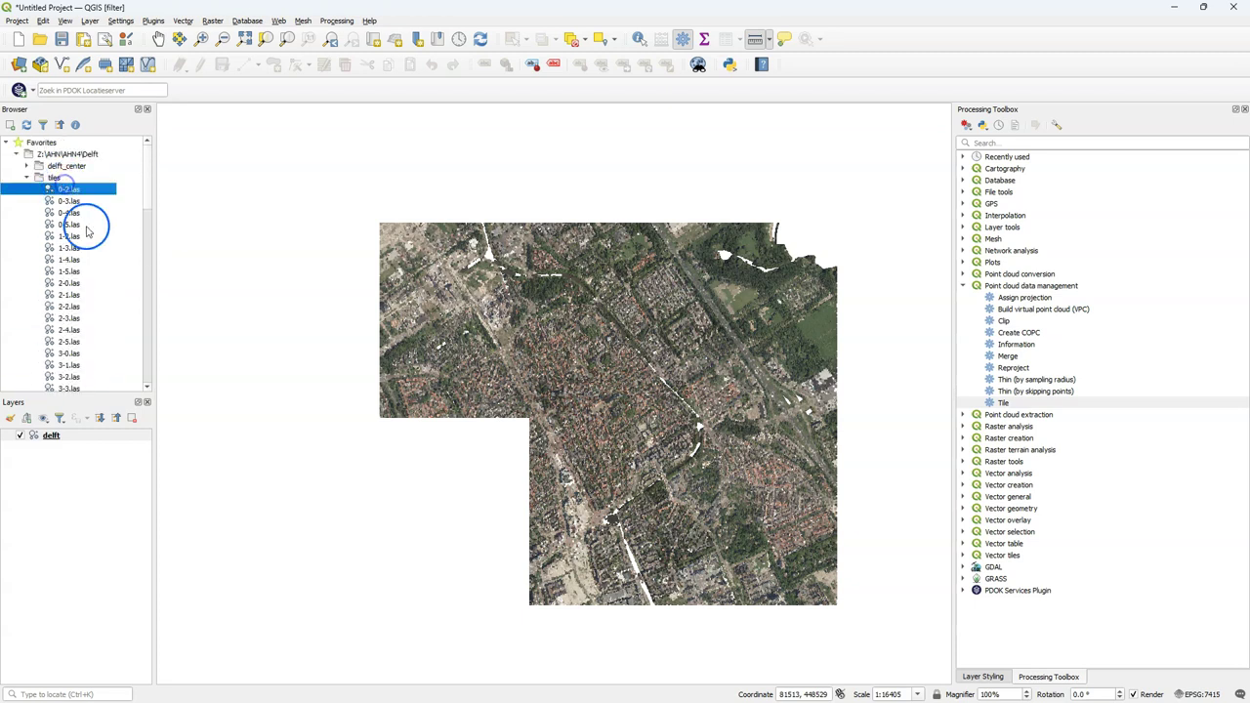
scroll(74, 293, "down", 10)
scroll(73, 283, "down", 3)
scroll(70, 263, "up", 1)
left_click(66, 261, "shift")
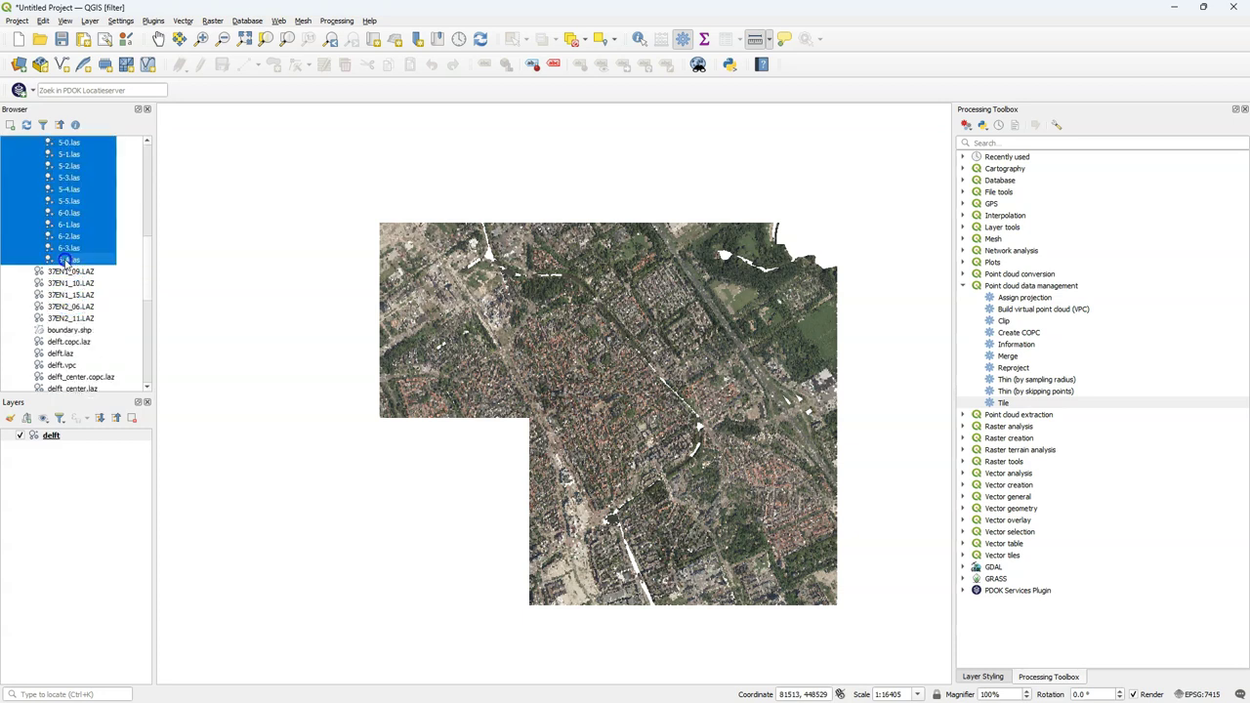
Load the selected .las tiles onto the map and remove the original delft layer.
left_click_drag(78, 260, 517, 265)
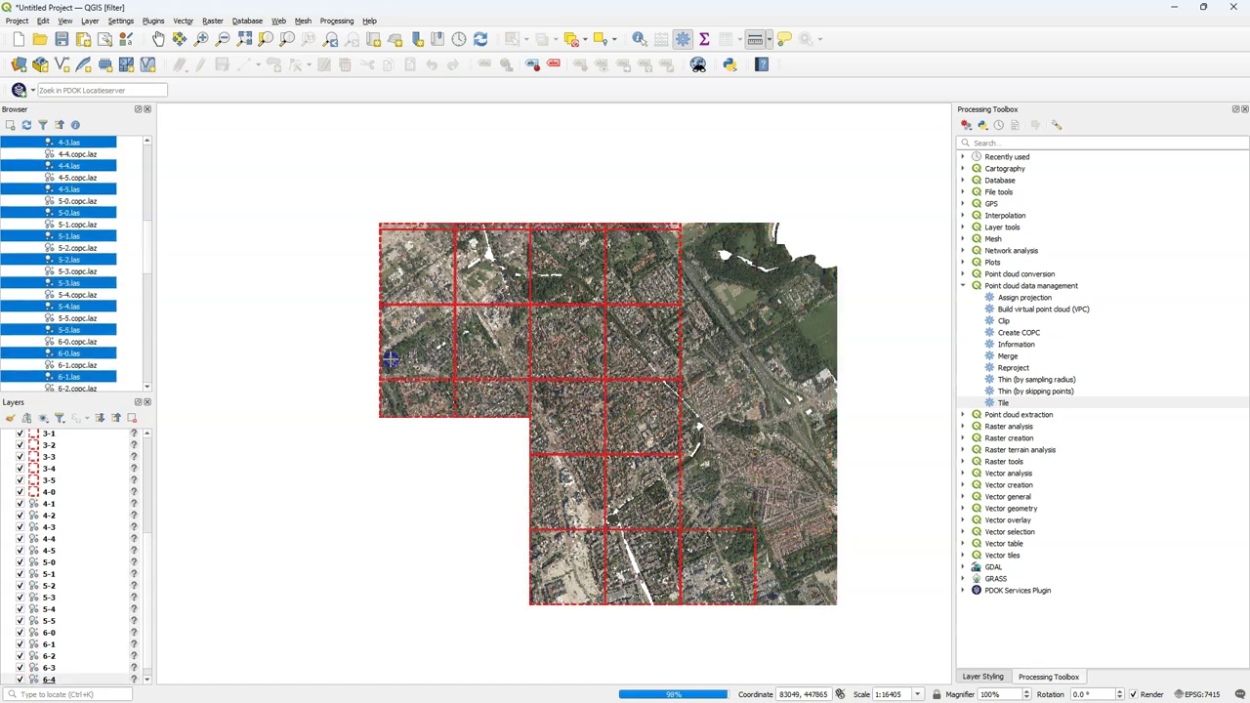
scroll(78, 553, "down", 1)
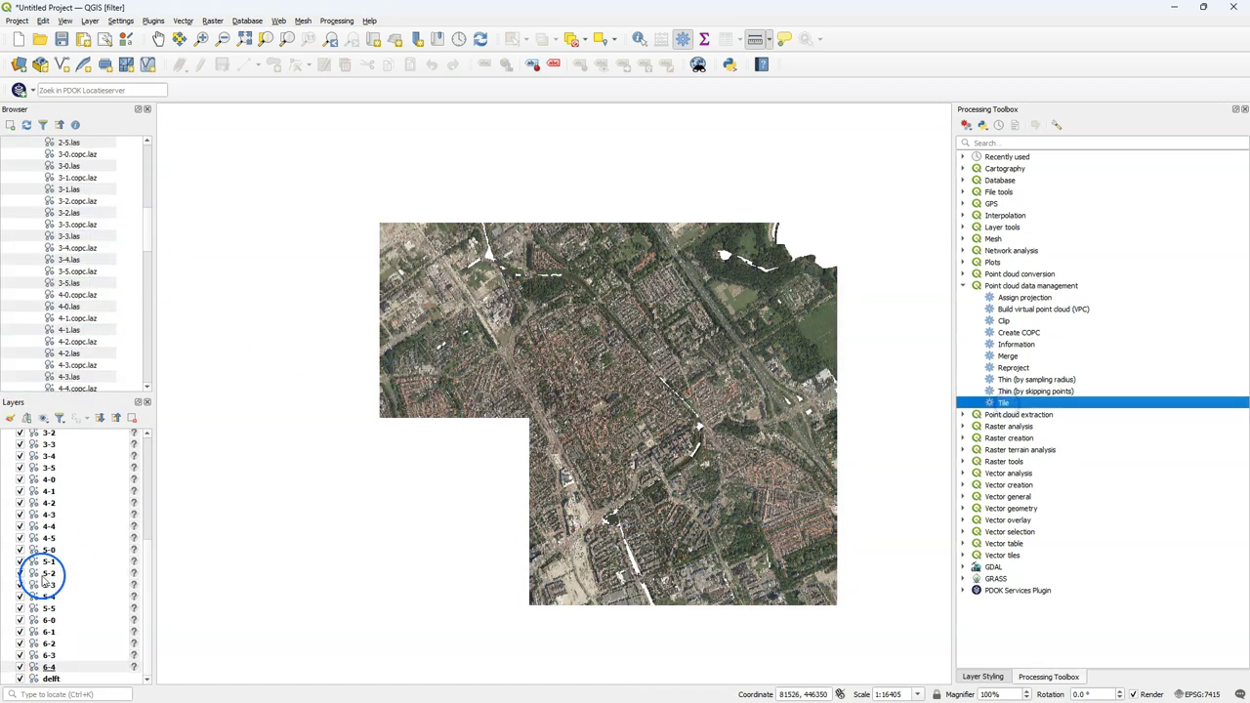
left_click(111, 677)
left_click(131, 419)
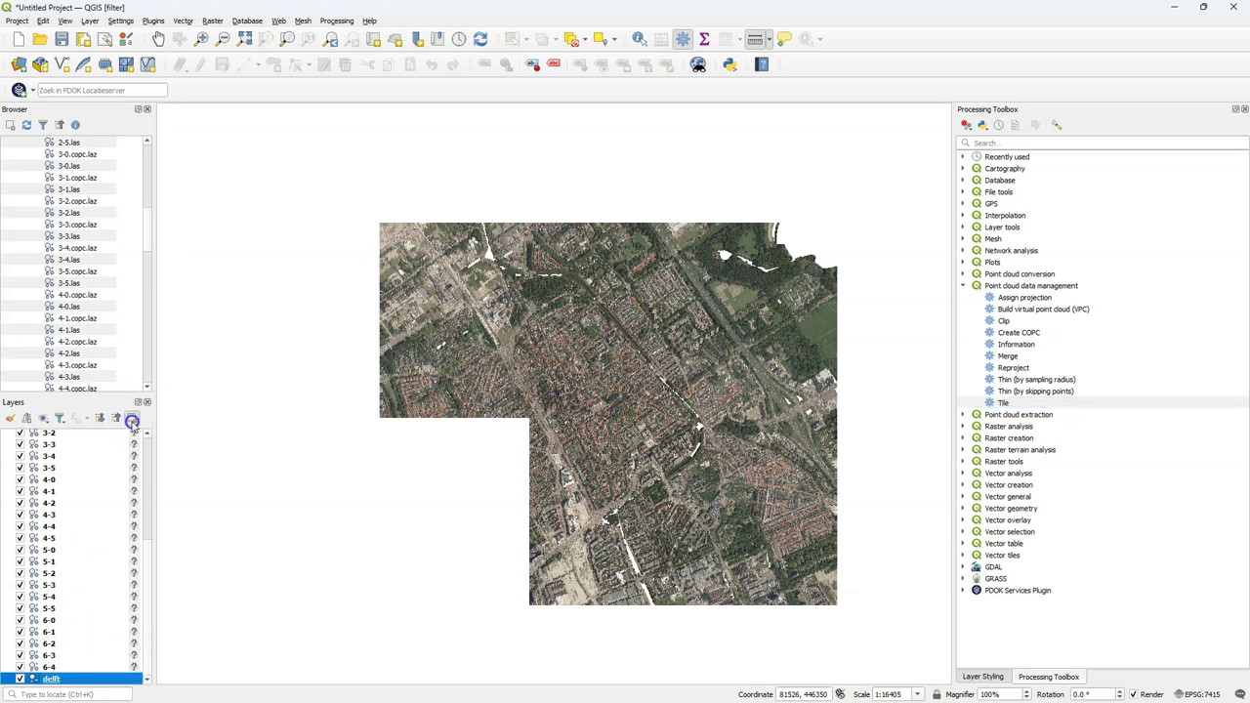
left_click(601, 371)
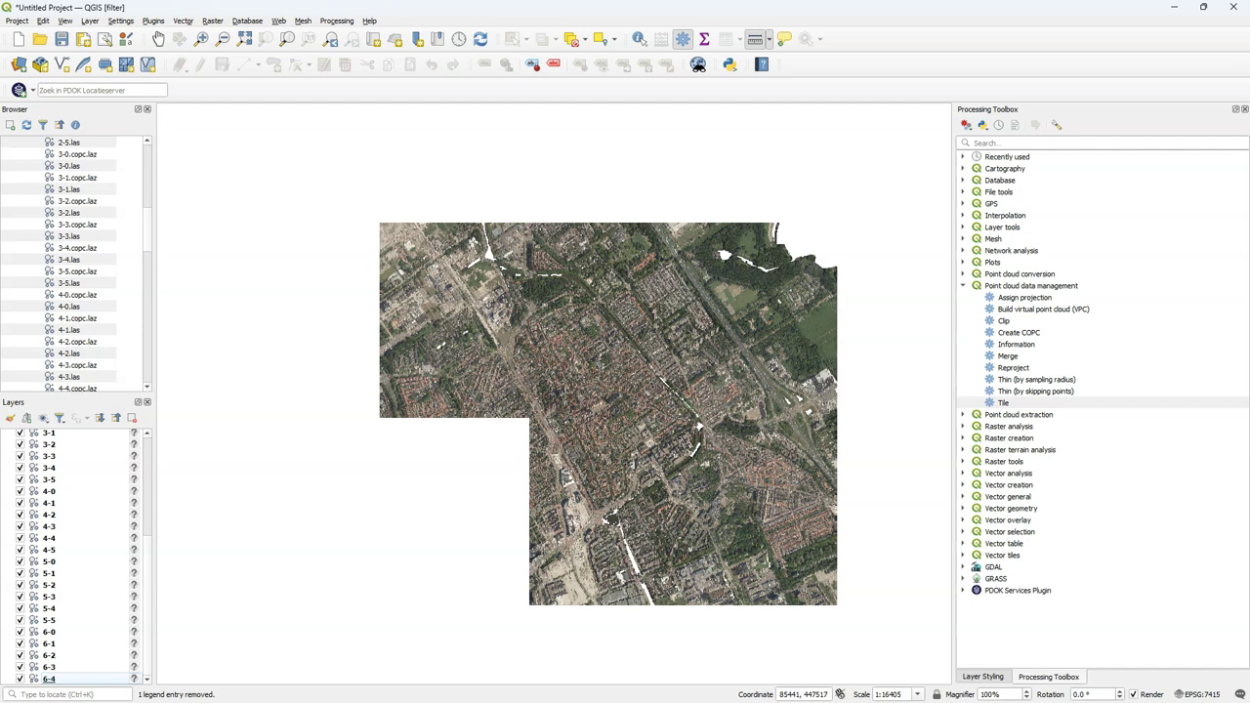
Open the Tile tool with all 37 layers as input, tile length 1250, and project CRS EPSG:7415.
double_click(1021, 404)
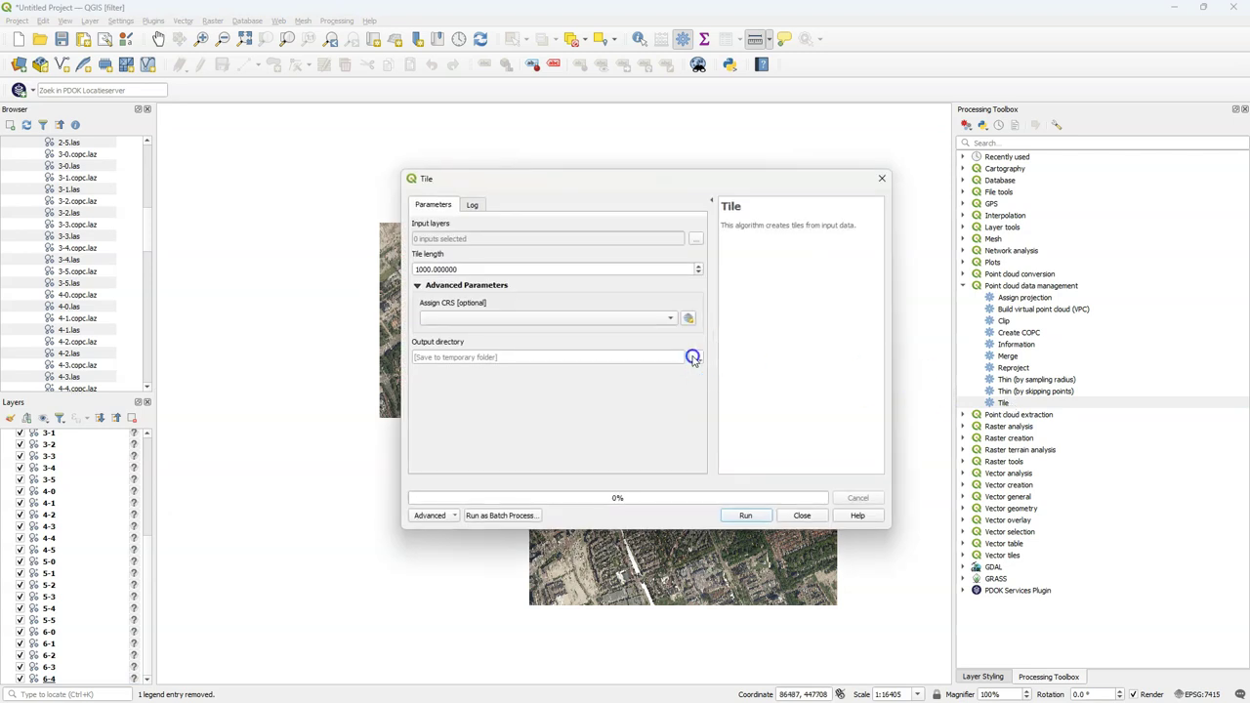
left_click(697, 239)
left_click(671, 244)
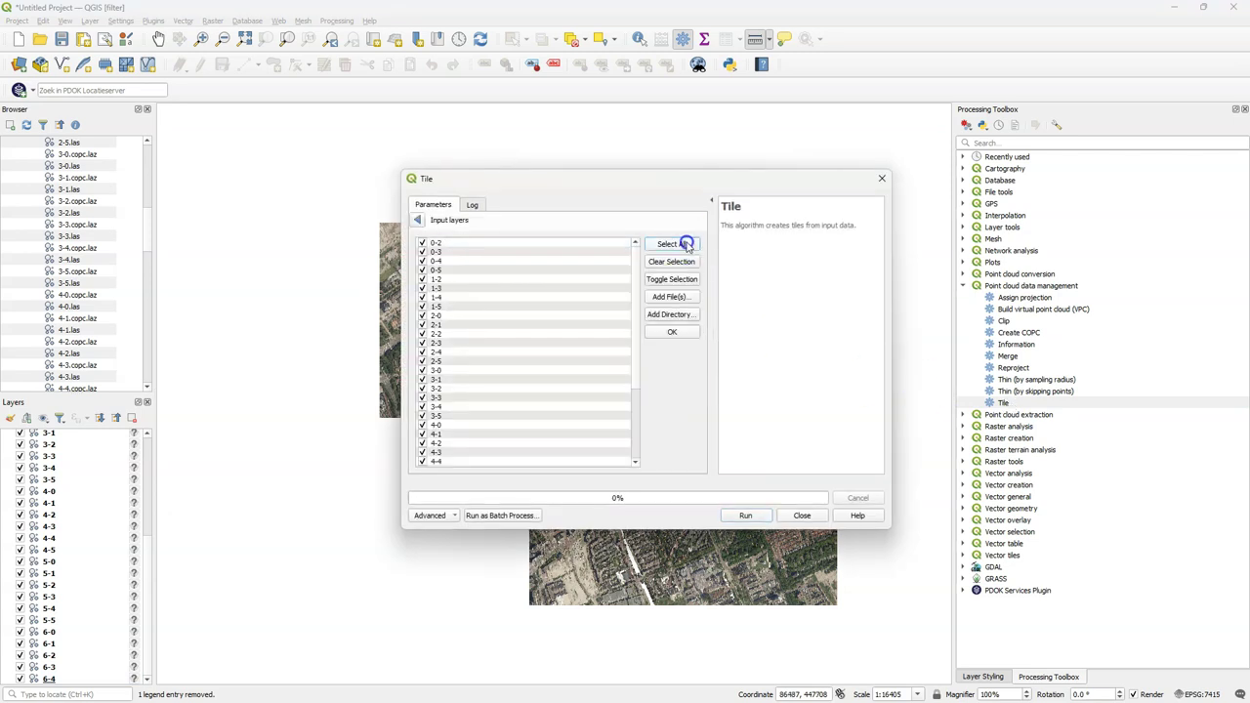
left_click(417, 220)
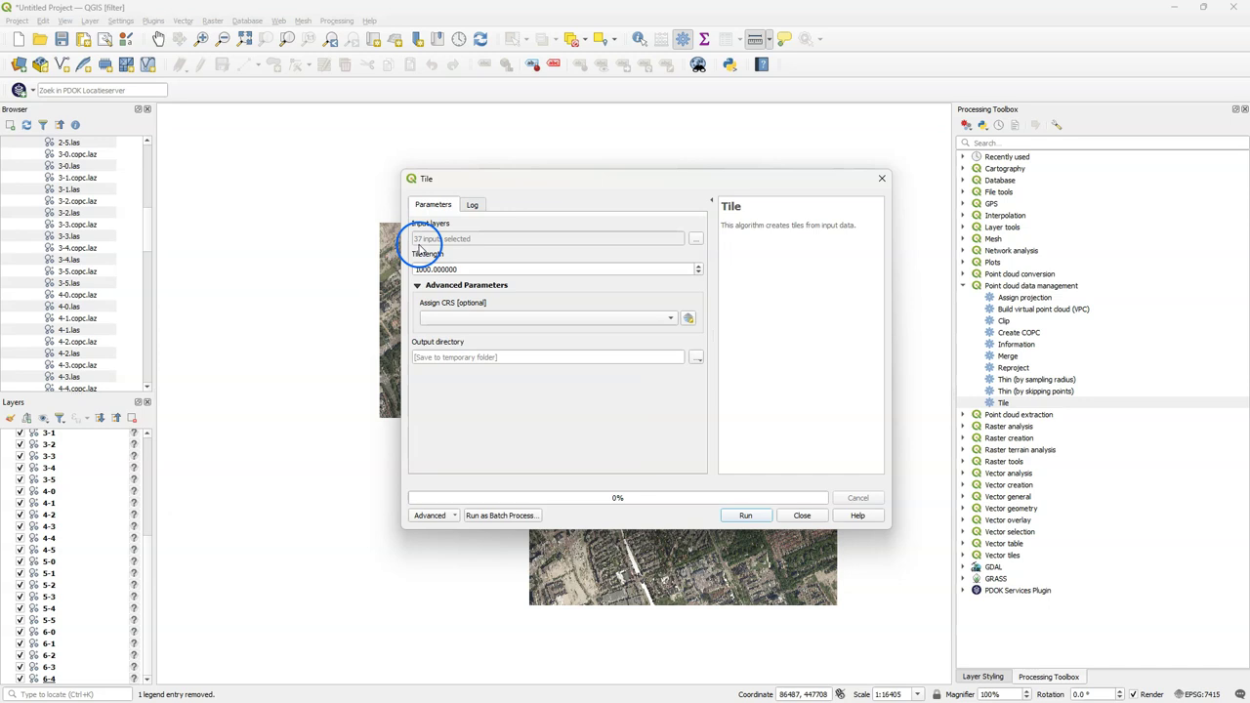
left_click(417, 269)
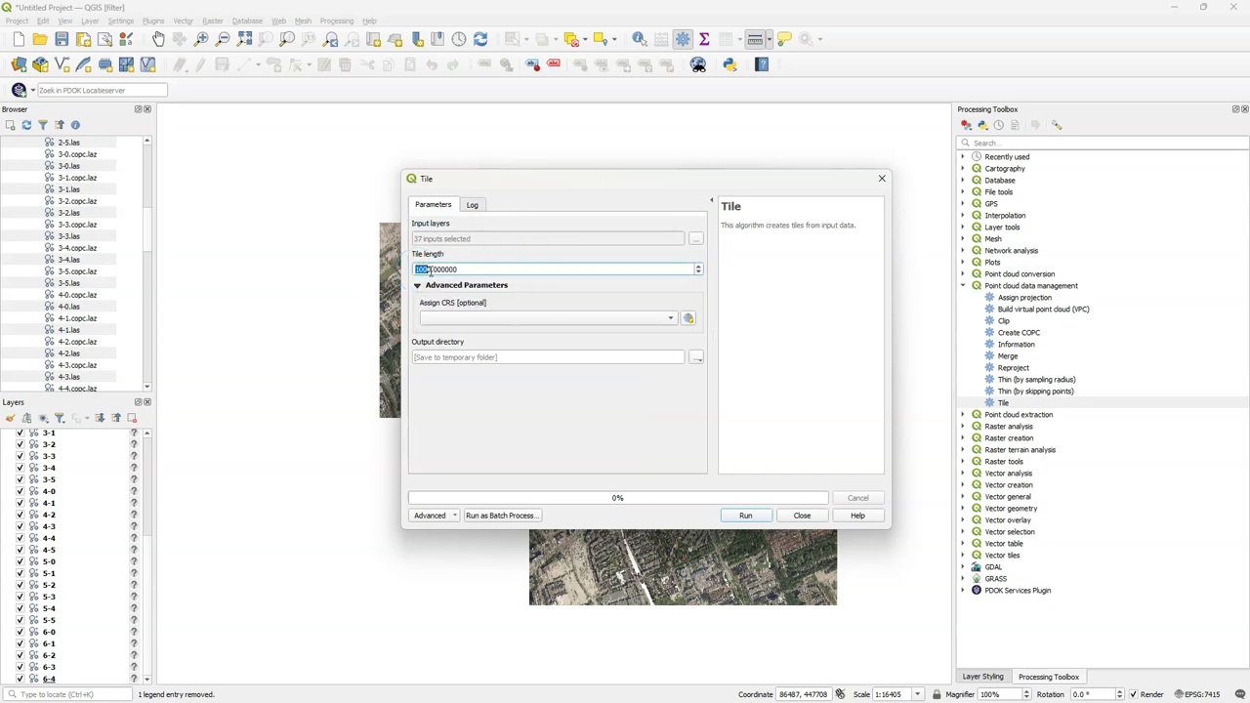
left_click(426, 282)
type("125")
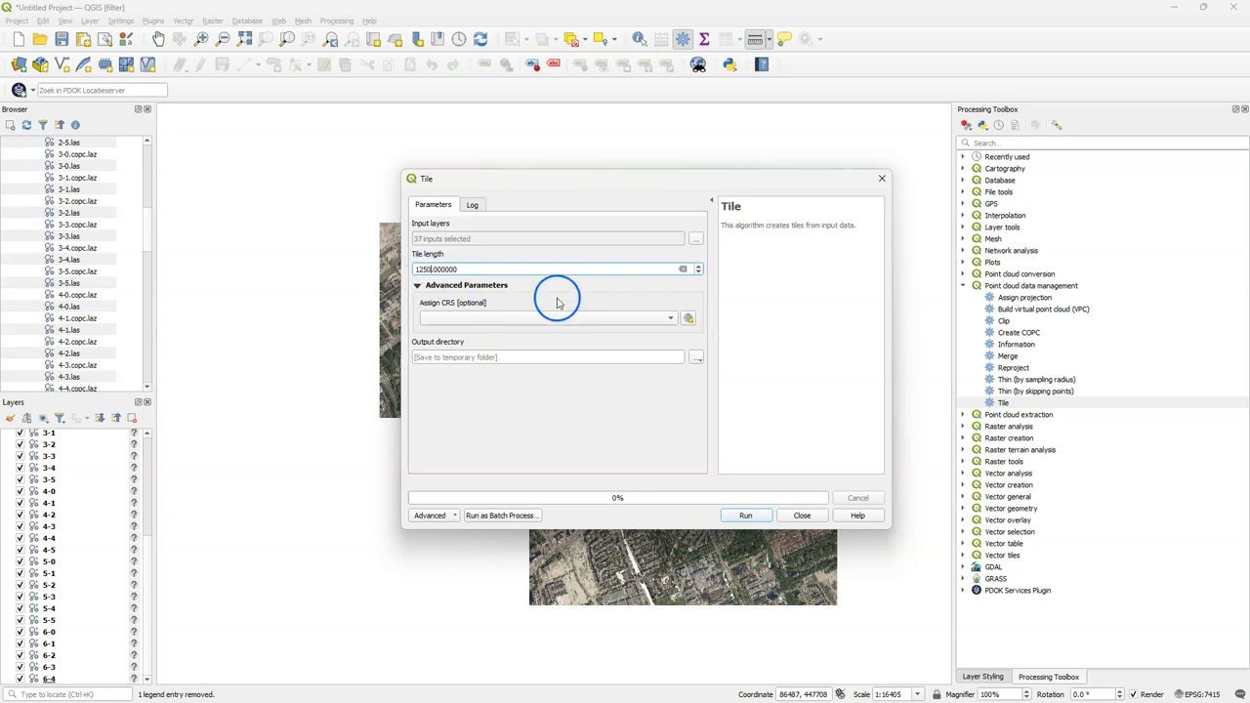
left_click(607, 318)
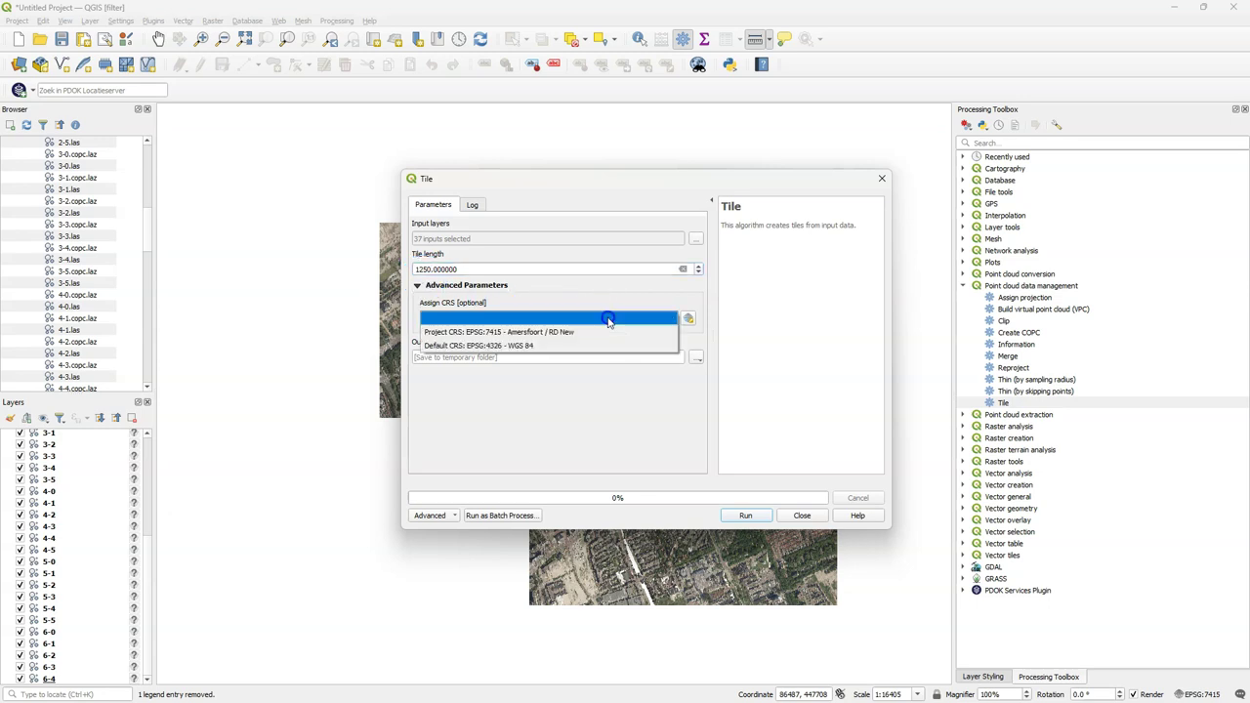
left_click(572, 332)
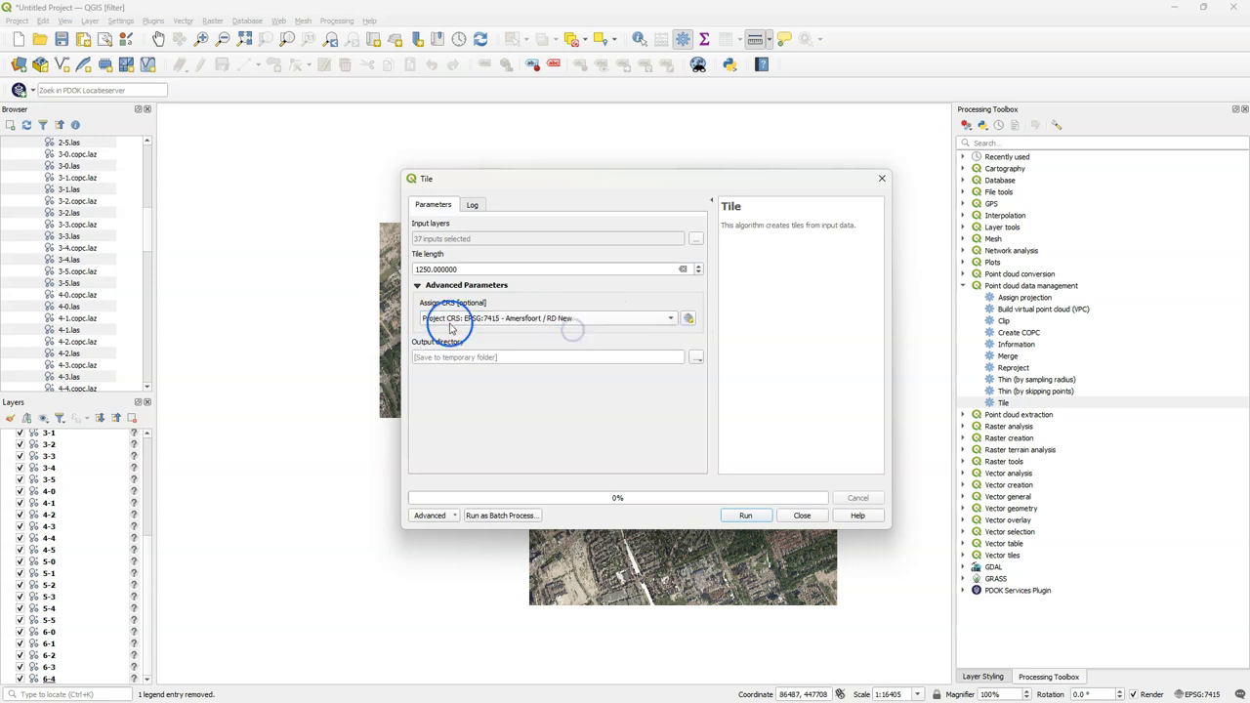
Set the output directory to a new tiles1250 folder in Delft.
left_click(696, 358)
left_click(734, 383)
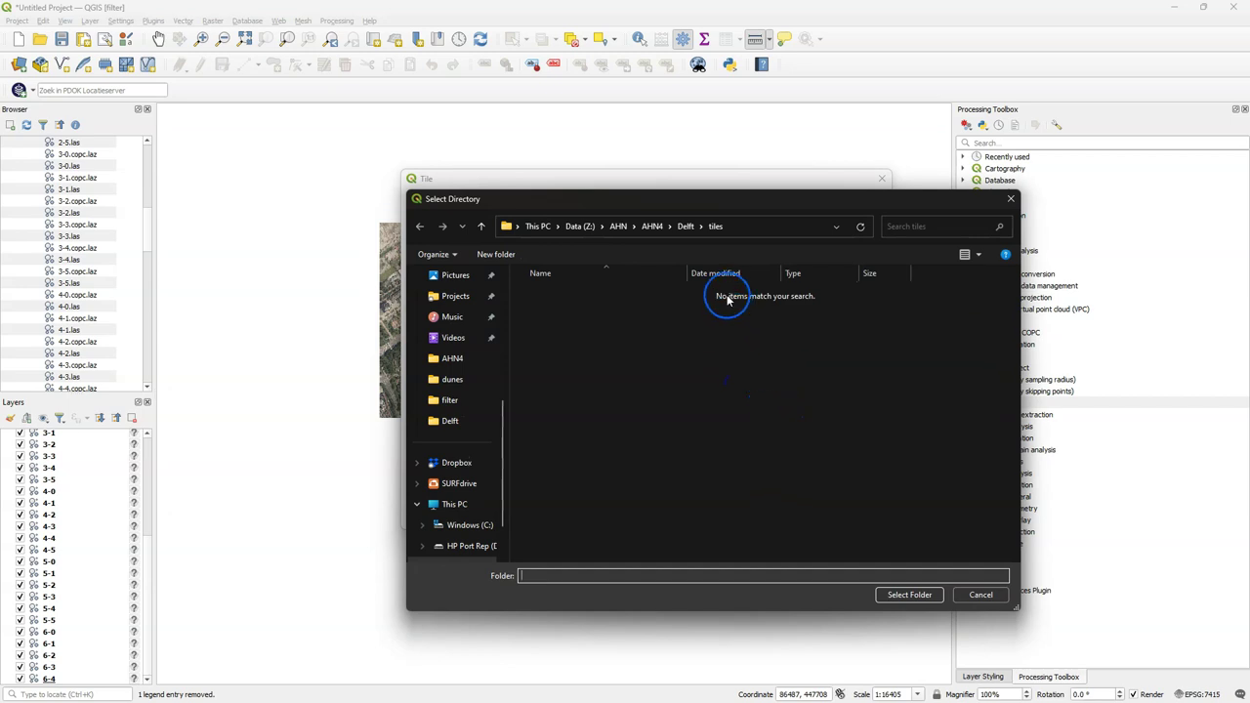
left_click(684, 225)
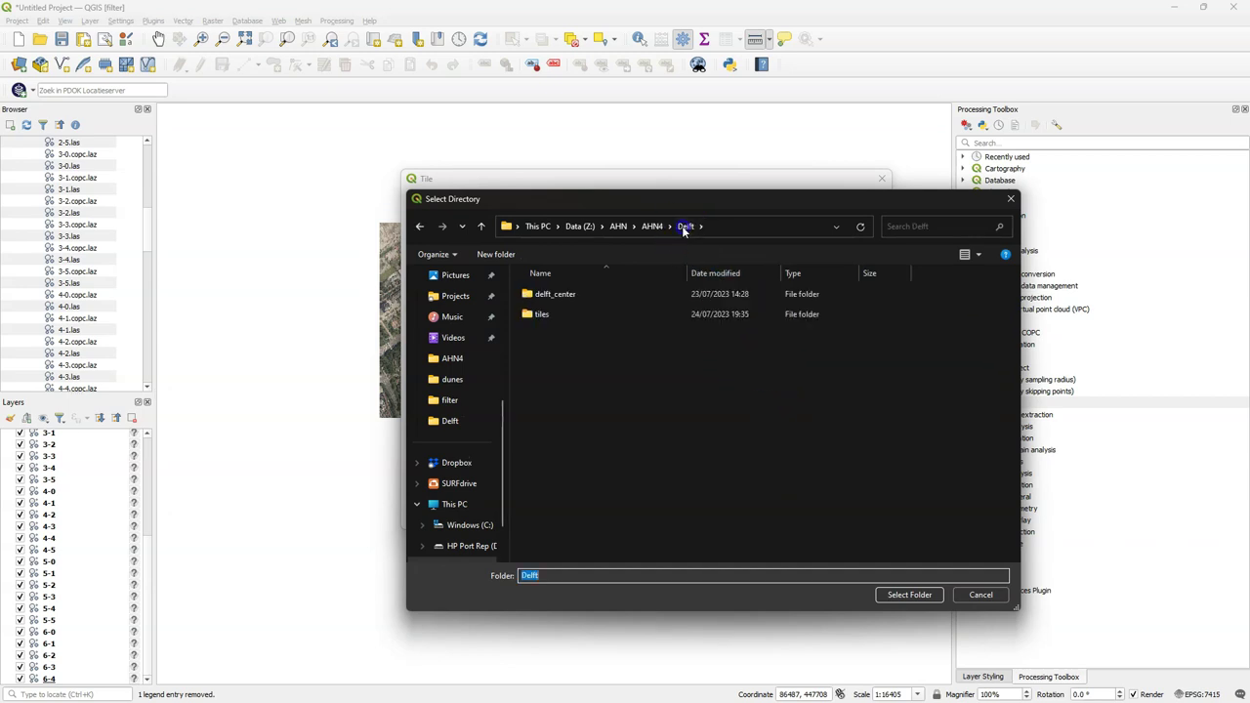
left_click(496, 254)
type("tiles1250")
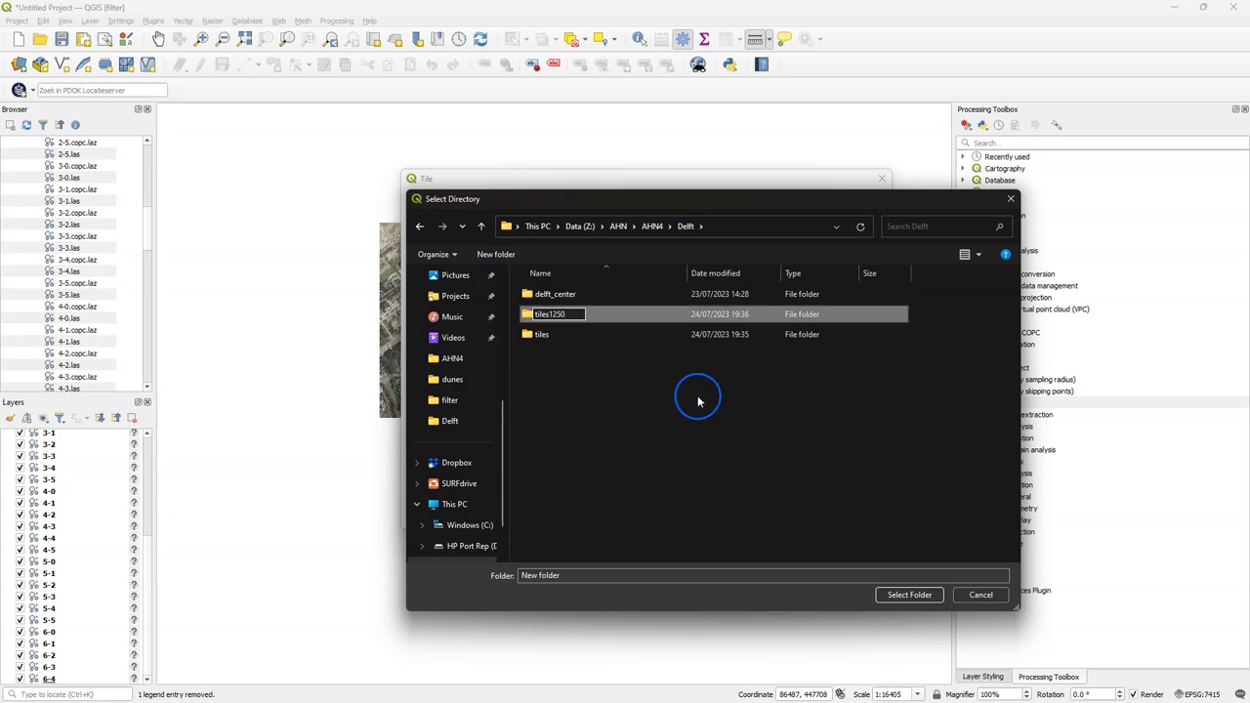
key("Return")
left_click(552, 336)
left_click(908, 594)
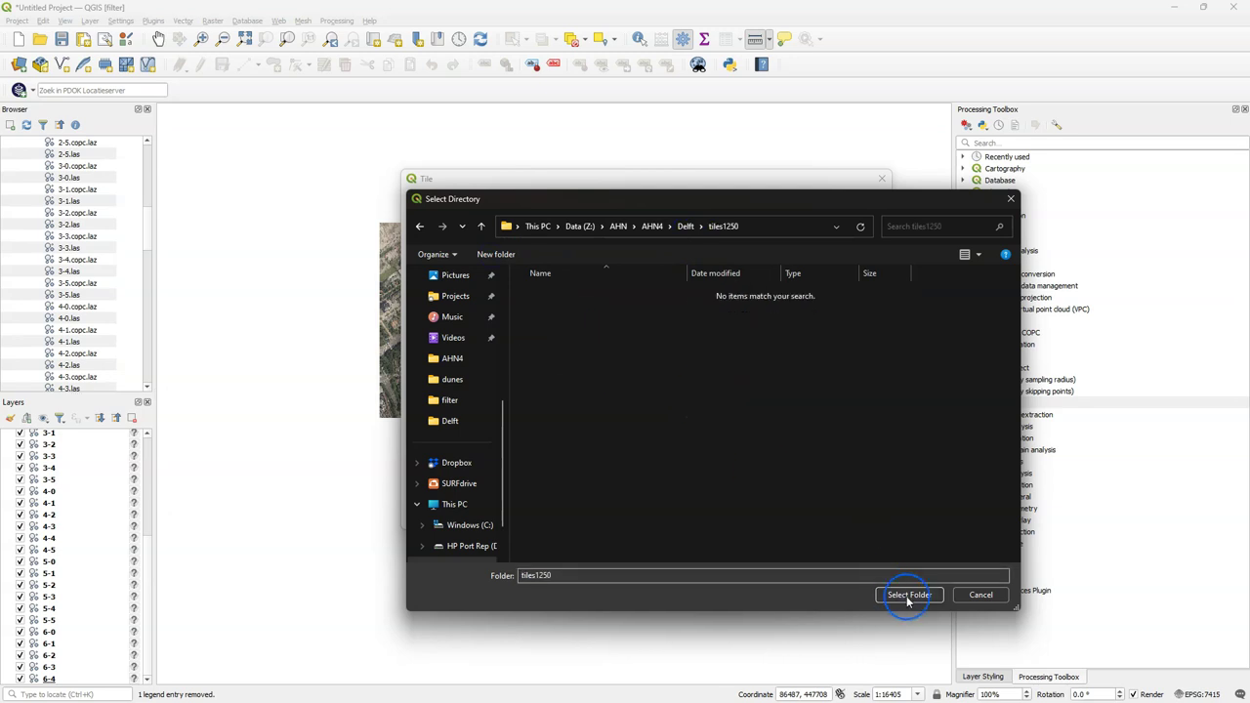
Under Advanced > Algorithm Settings, set the Temporary folder to a new Delft\temp folder.
left_click(432, 515)
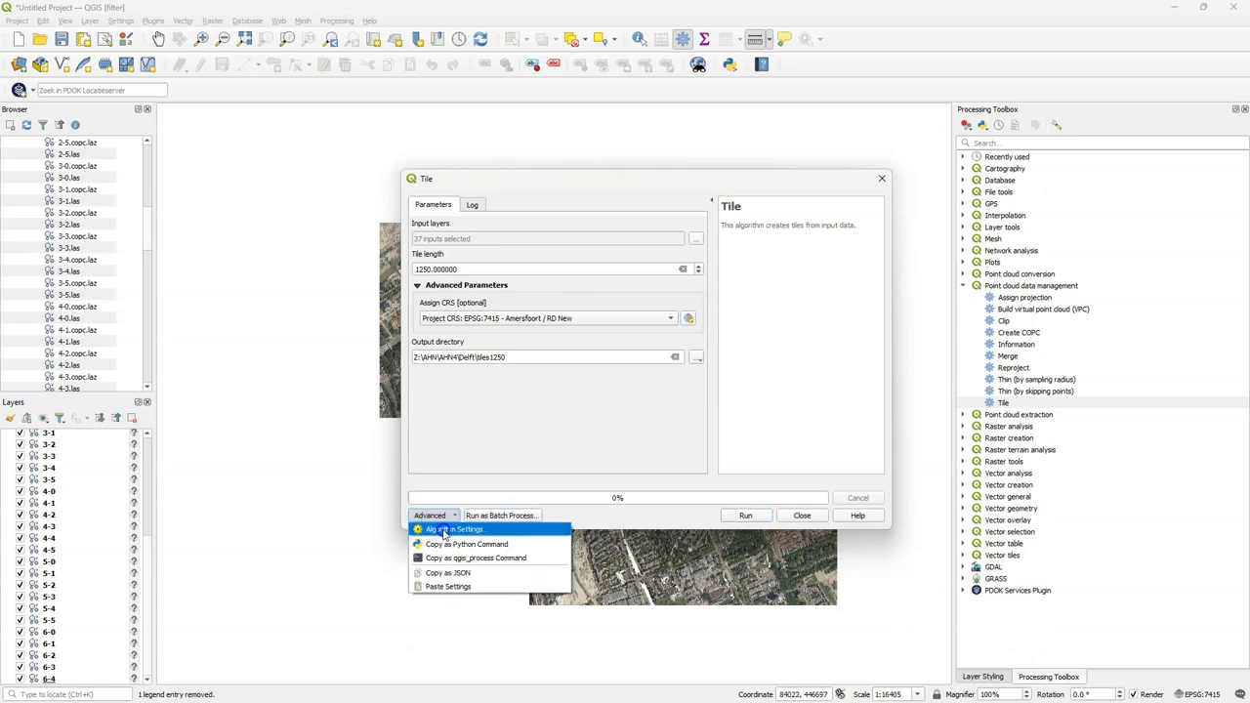
left_click(441, 528)
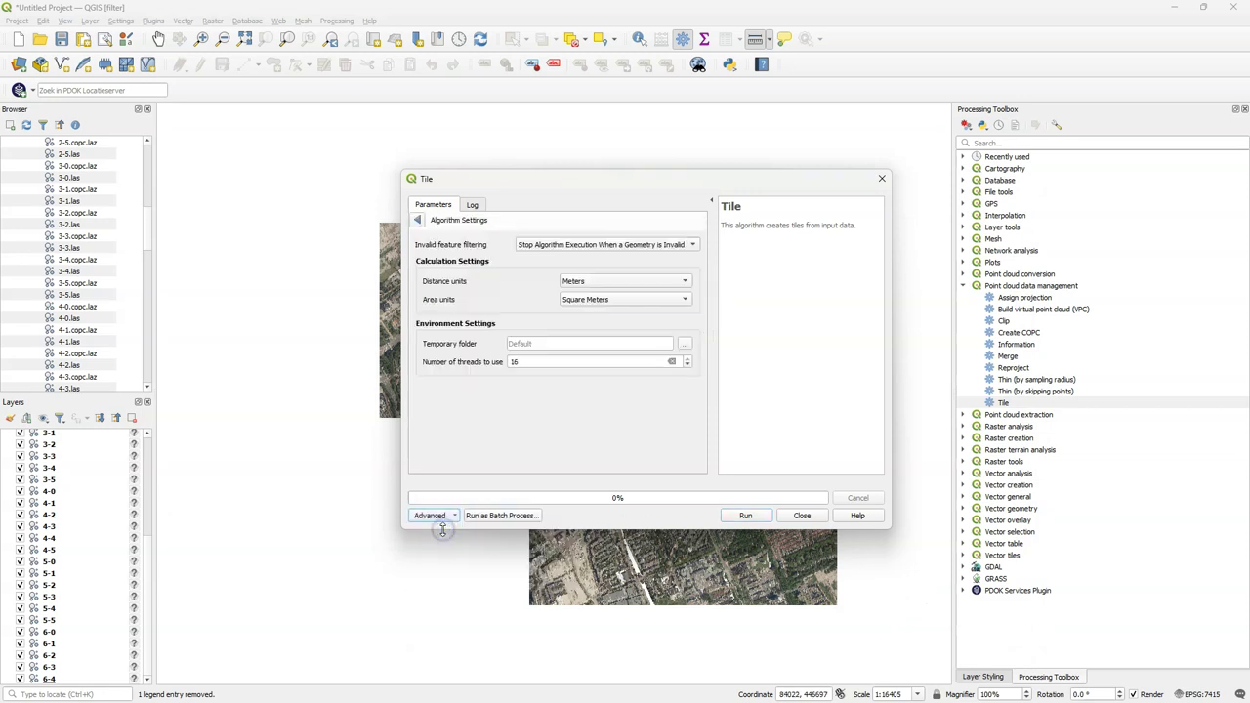
left_click(686, 345)
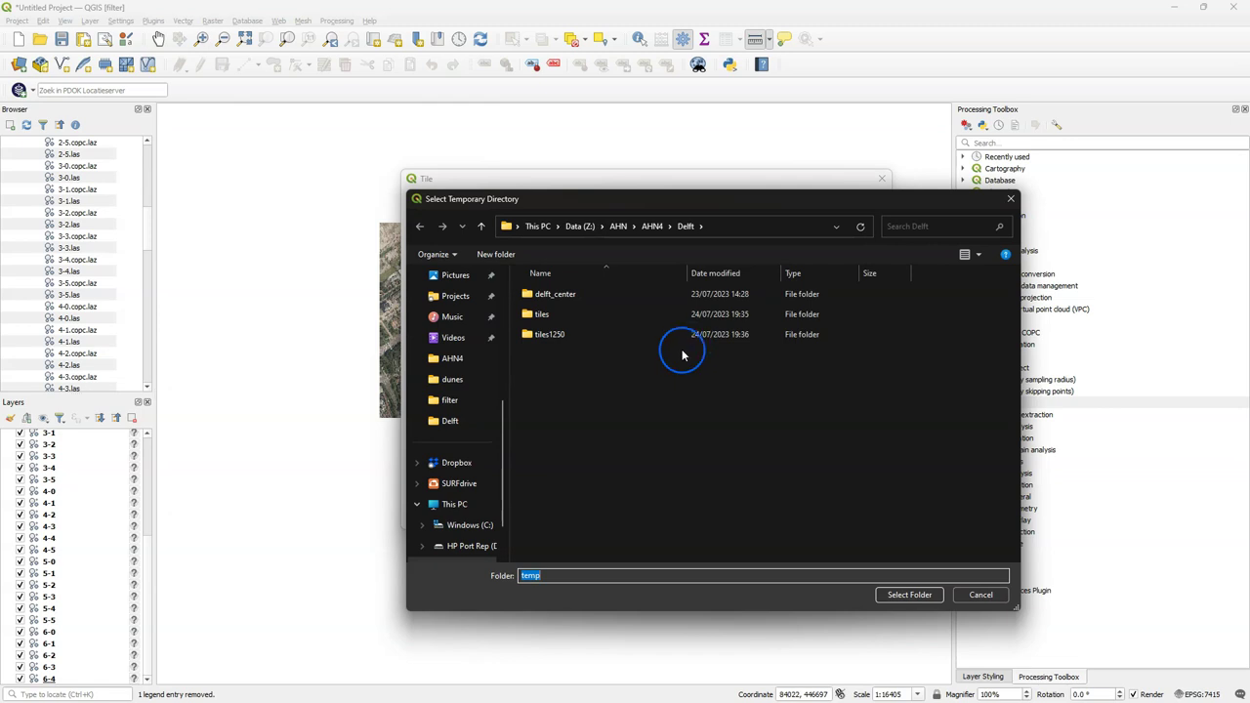
left_click(496, 254)
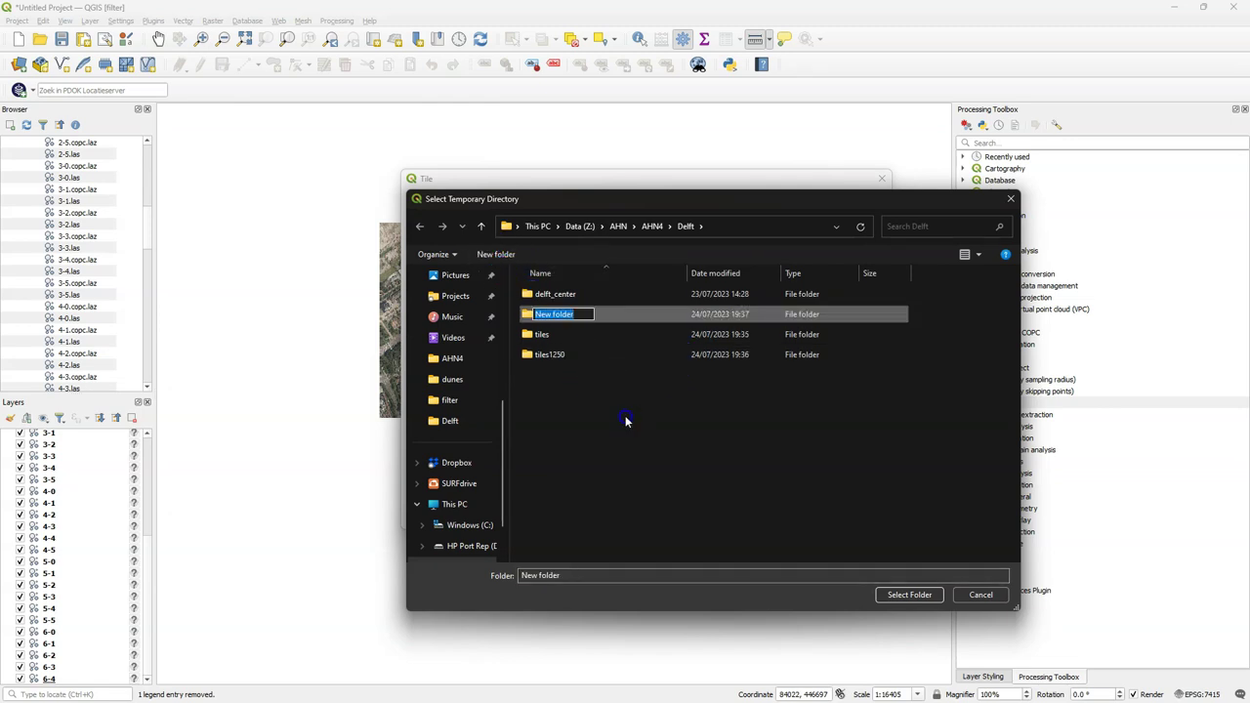
type("temp")
left_click(583, 372)
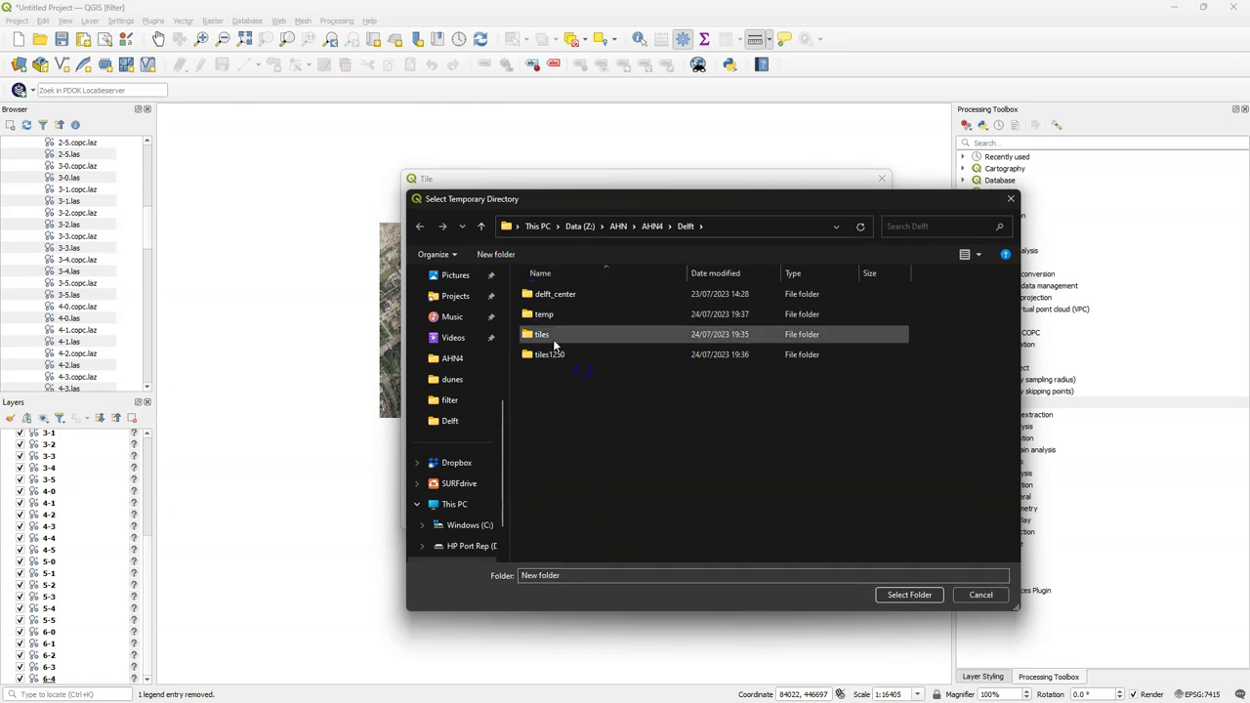
double_click(535, 313)
left_click(854, 574)
left_click(903, 596)
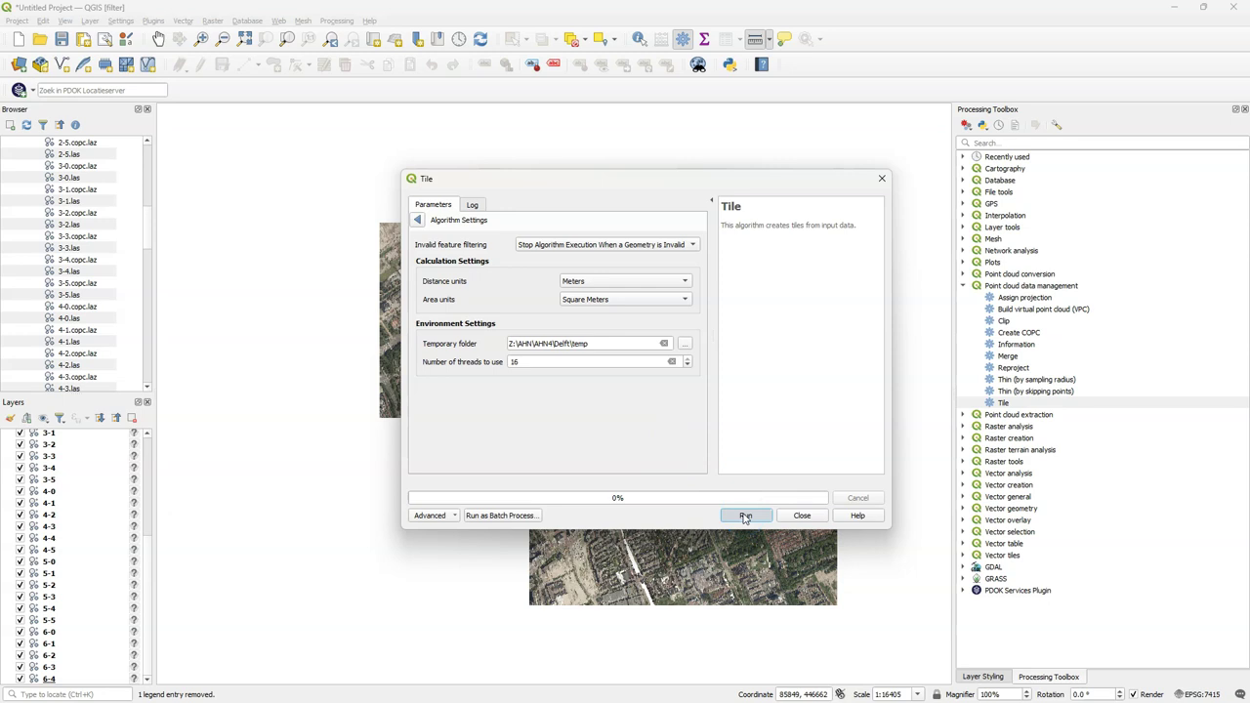
Run the retiling to produce nine tiles 0-0.las to 2-2.las, then close the dialog.
left_click(745, 515)
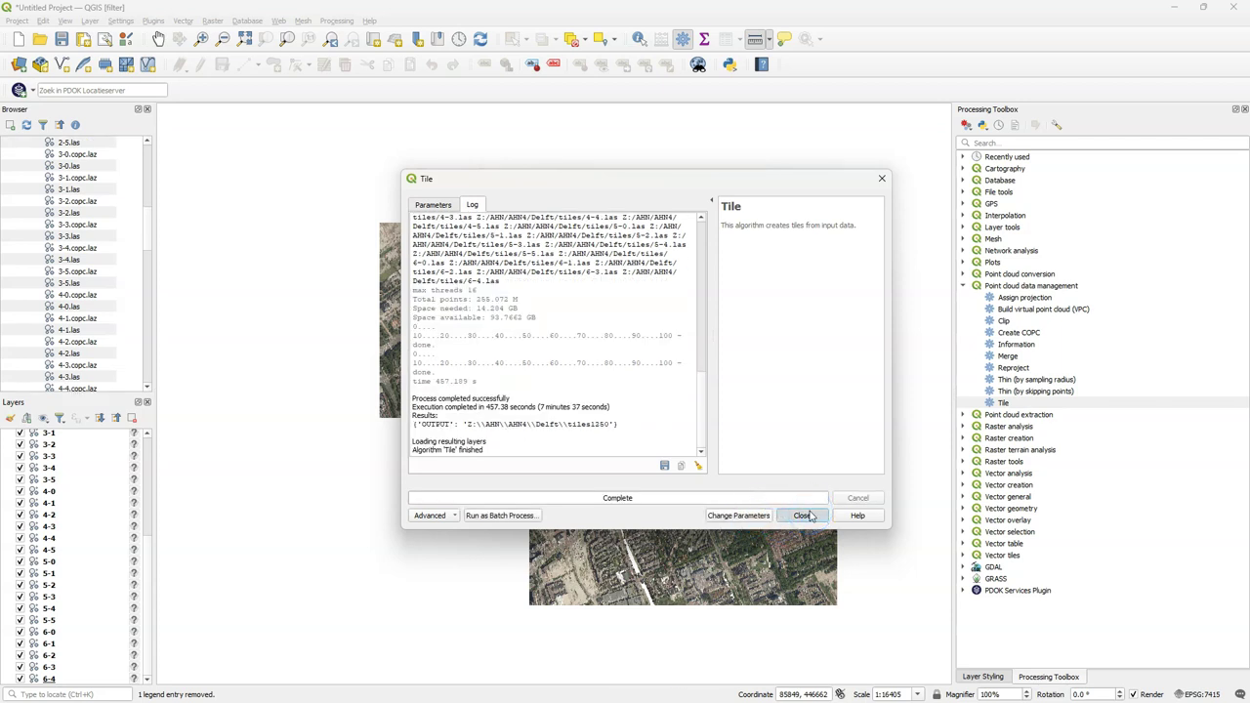
left_click(804, 516)
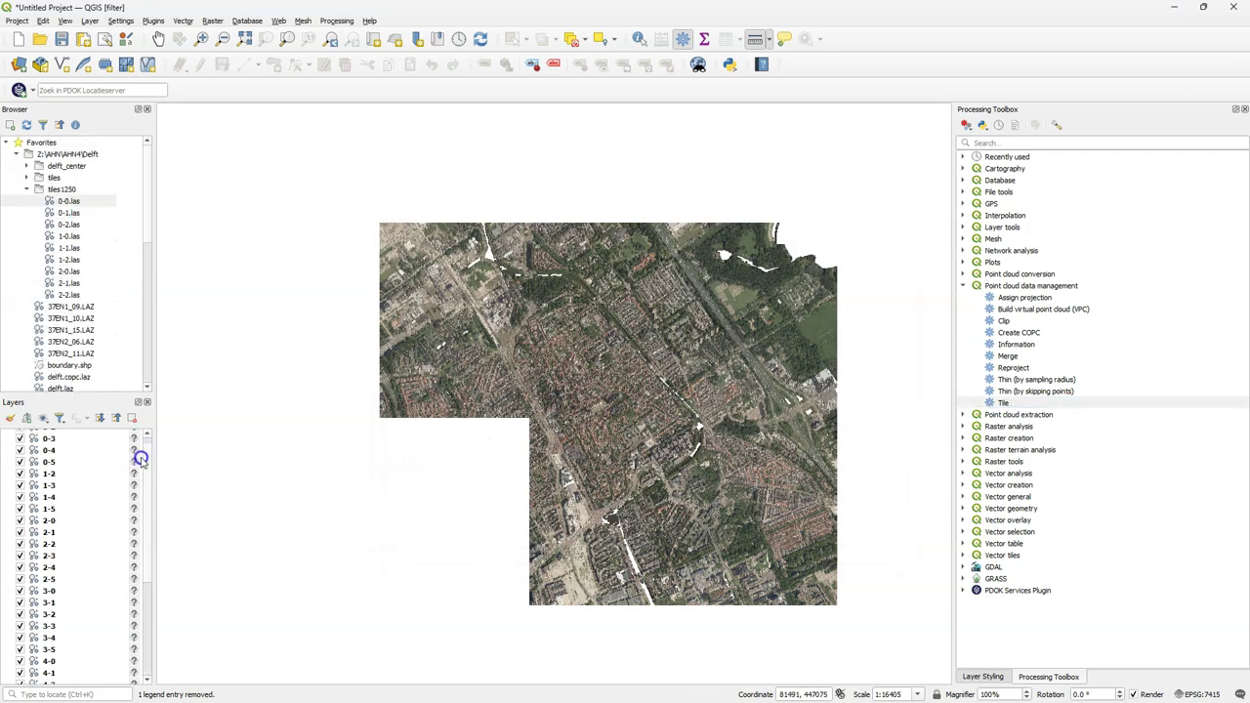
Remove the 37 old tile layers and select the new tiles 0-0.las through 2-2.las.
scroll(141, 459, "up", 1)
left_click(44, 434)
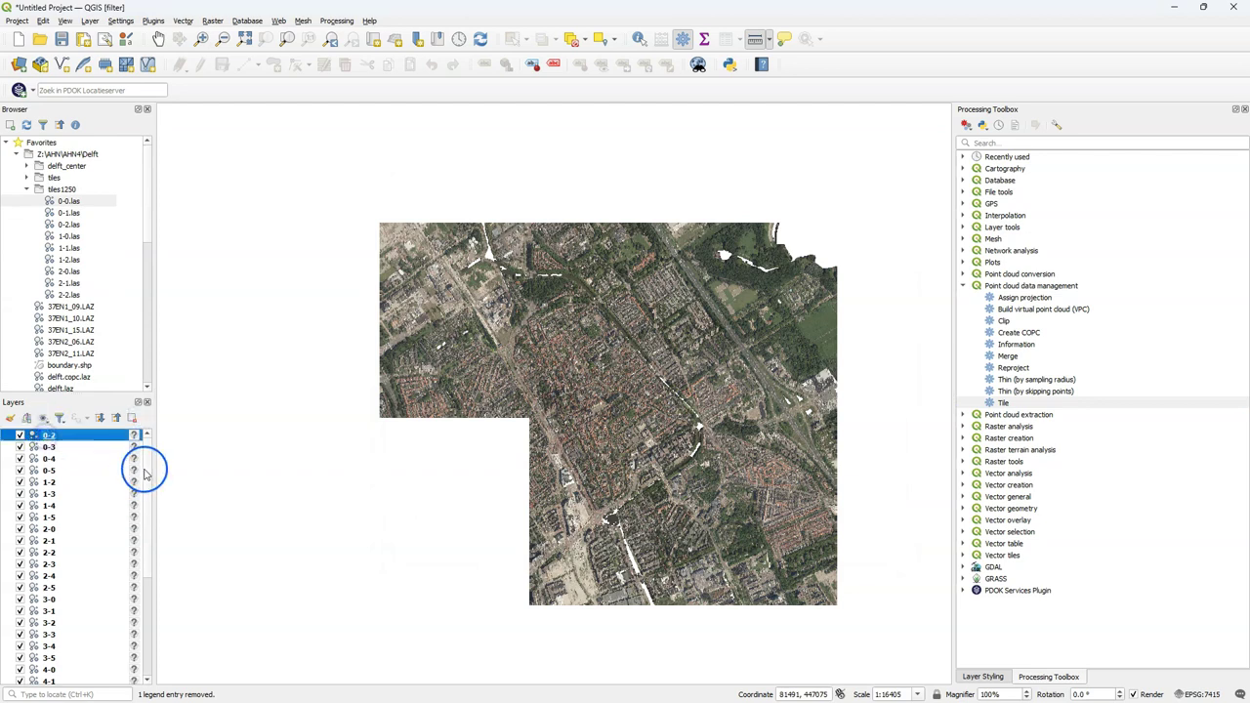
scroll(144, 547, "down", 5)
left_click(59, 681, "shift")
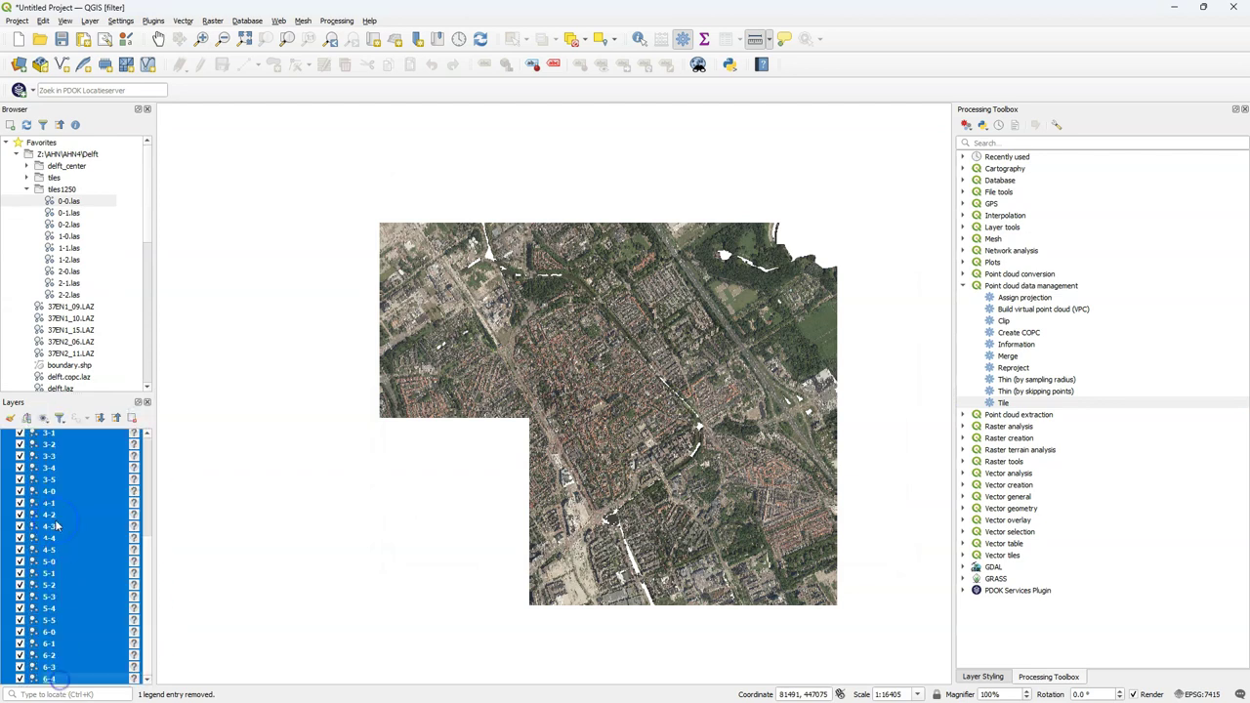
left_click(133, 419)
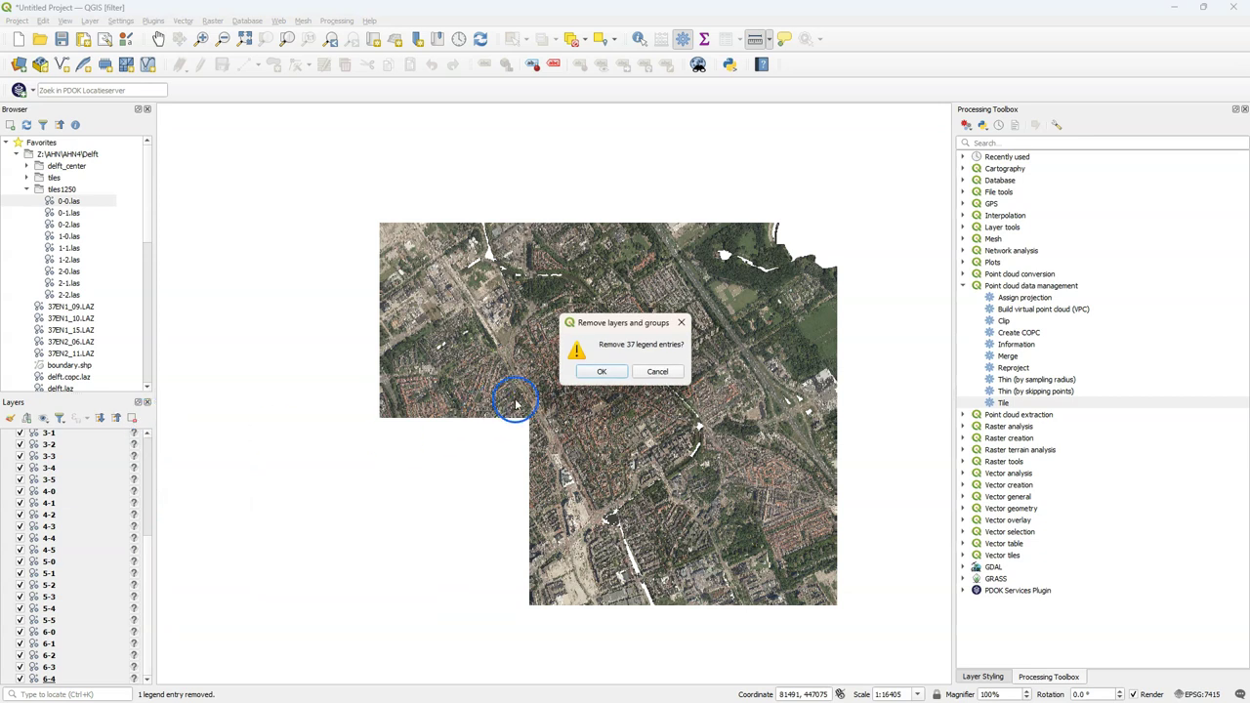
left_click(601, 371)
left_click(76, 202)
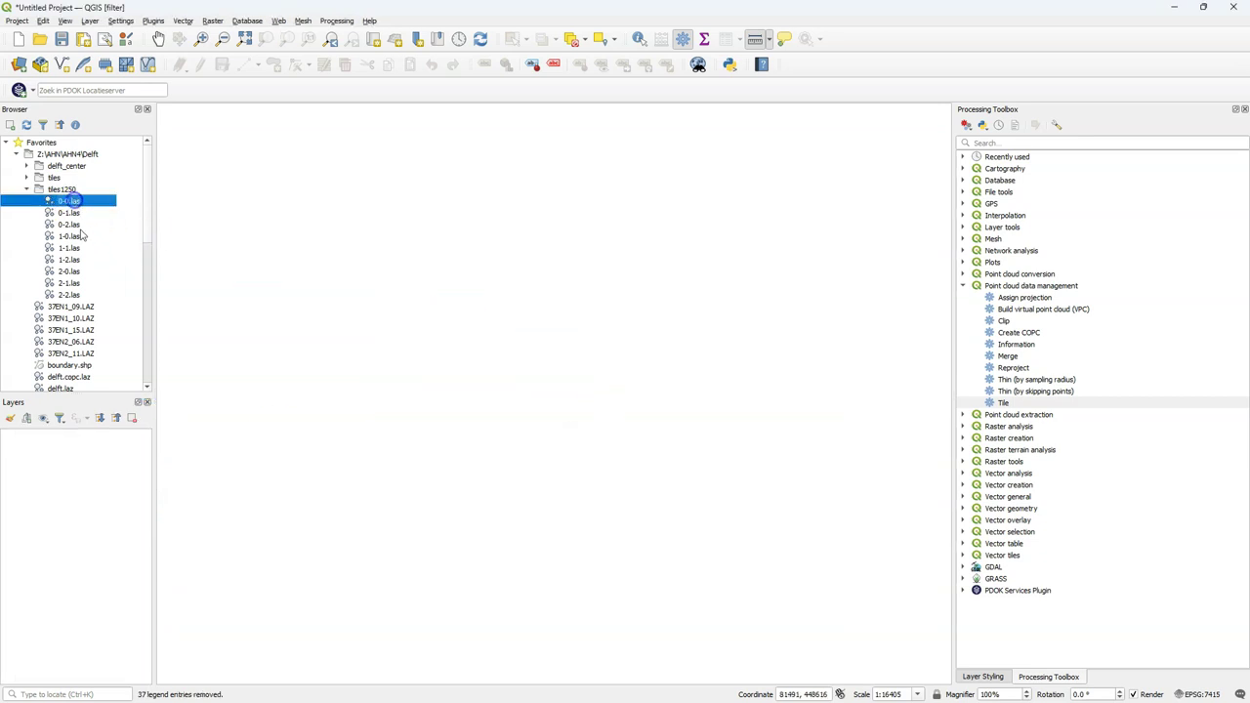
left_click(73, 295, "shift")
Add the nine tiles1250 LAS tiles, 0-0 through 2-2, to the map canvas.
mouse_move(71, 203)
left_mouse_down()
mouse_move(599, 226)
mouse_move(170, 514)
mouse_move(136, 522)
left_mouse_up()
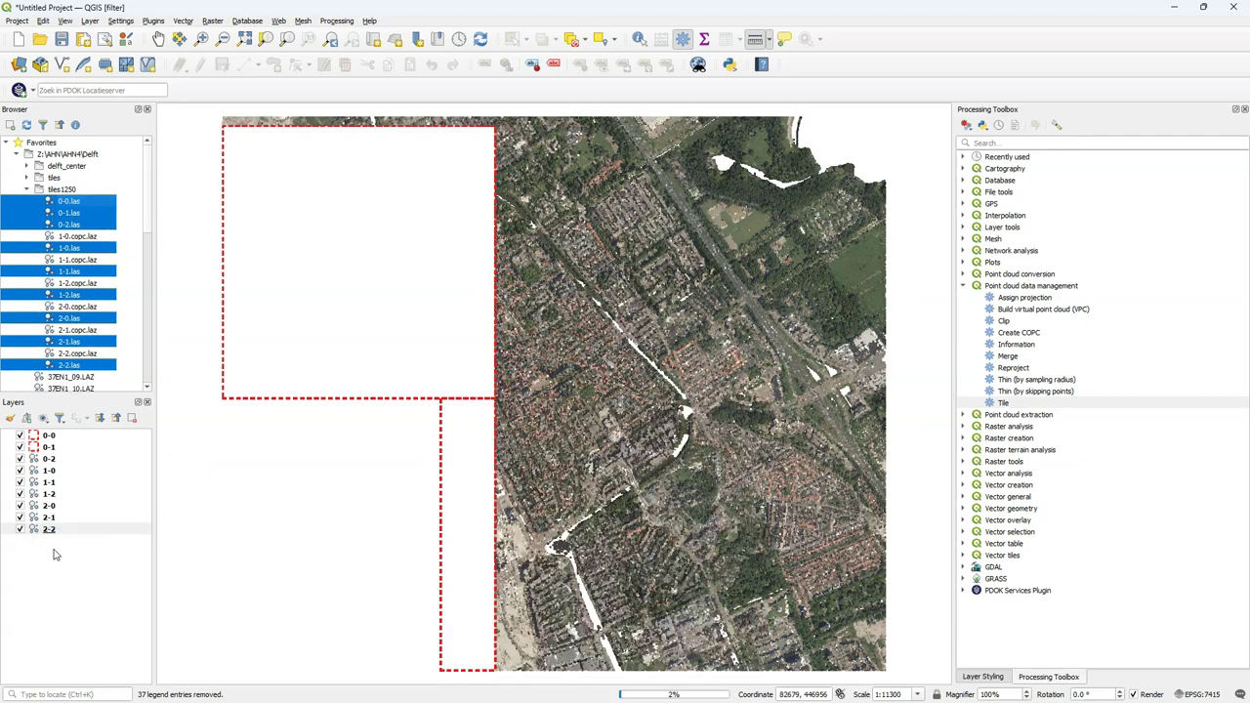